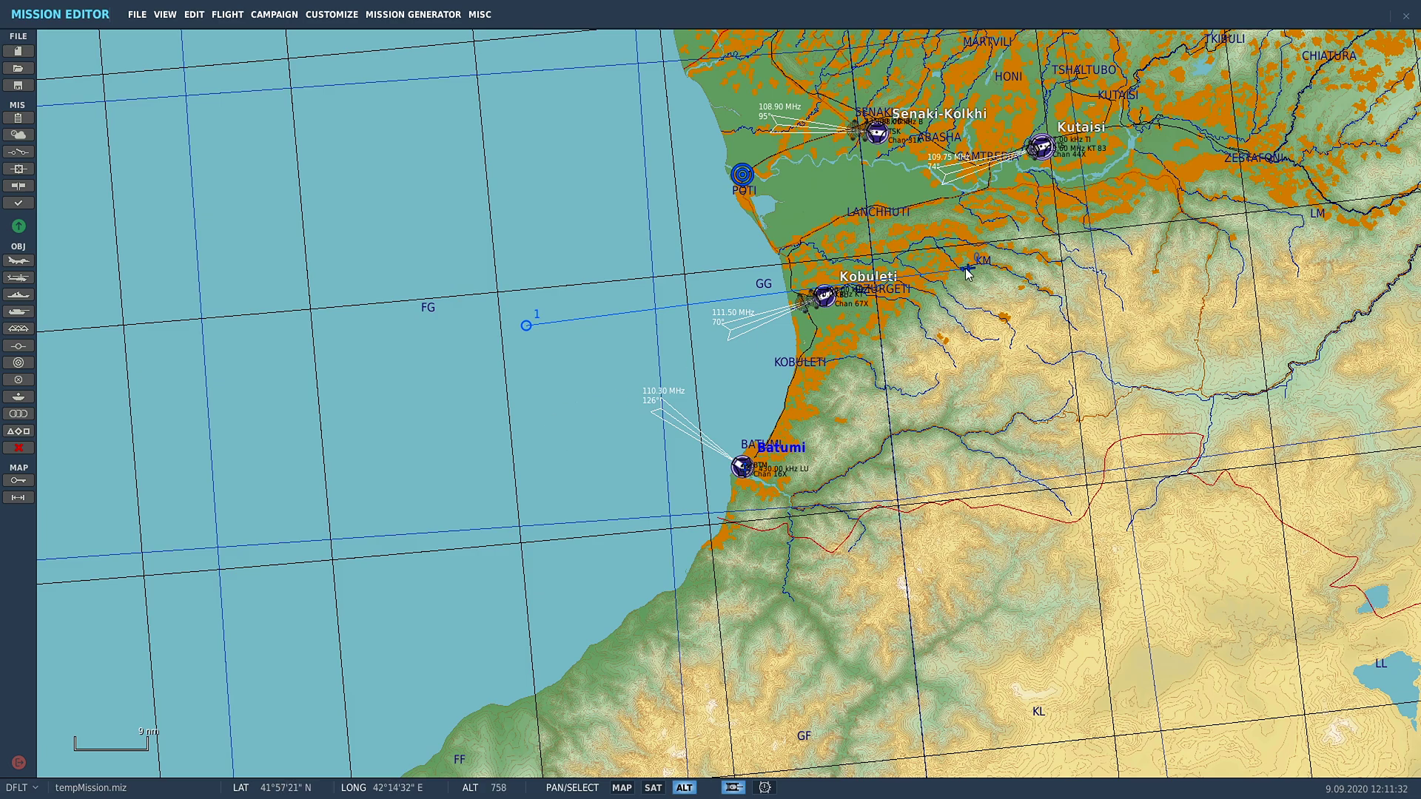
# - Select the F-16 SPAWN group's route on the map to show its Airplane Group properties
pyautogui.click(593, 353)
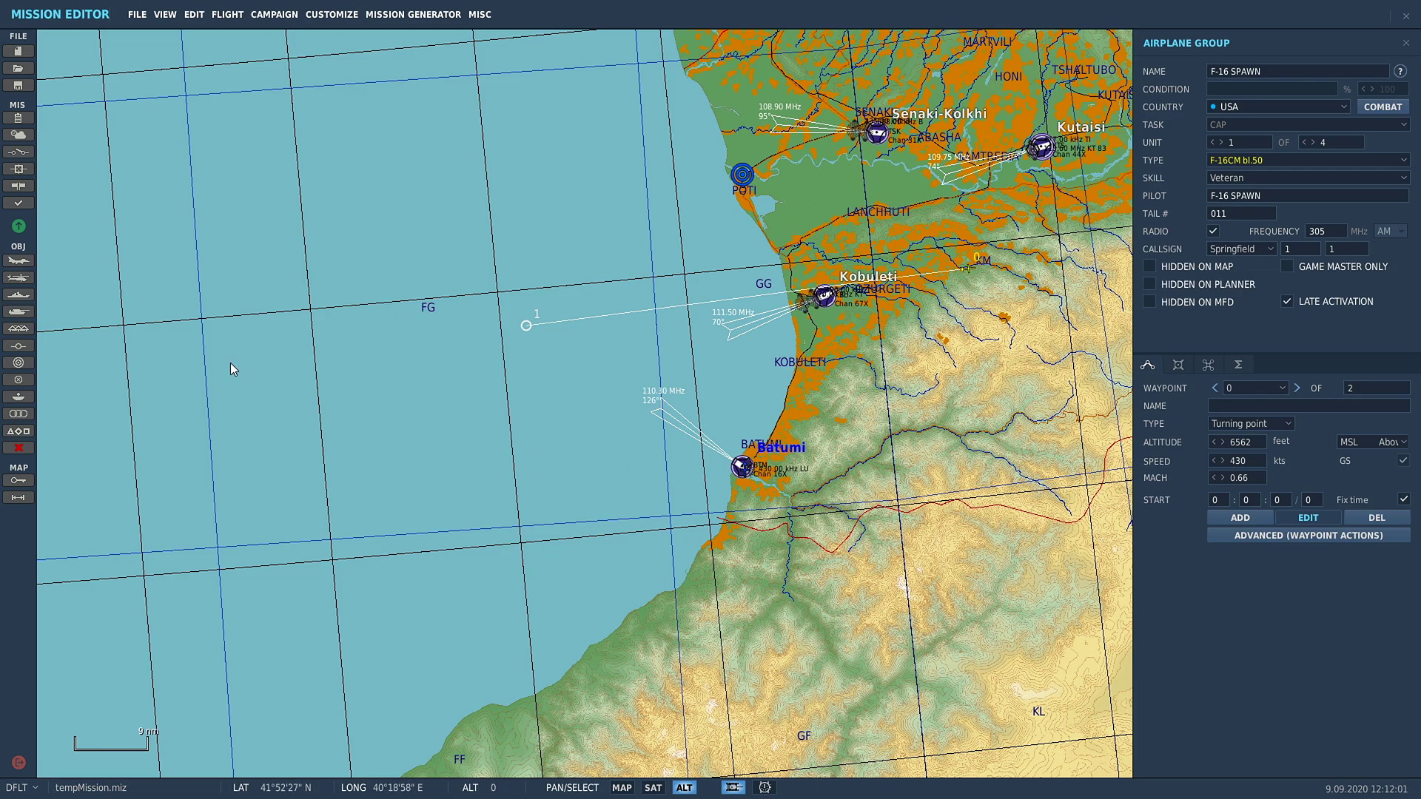
# - Create a new trigger named RADIO SPAWN
pyautogui.click(18, 153)
pyautogui.click(543, 392)
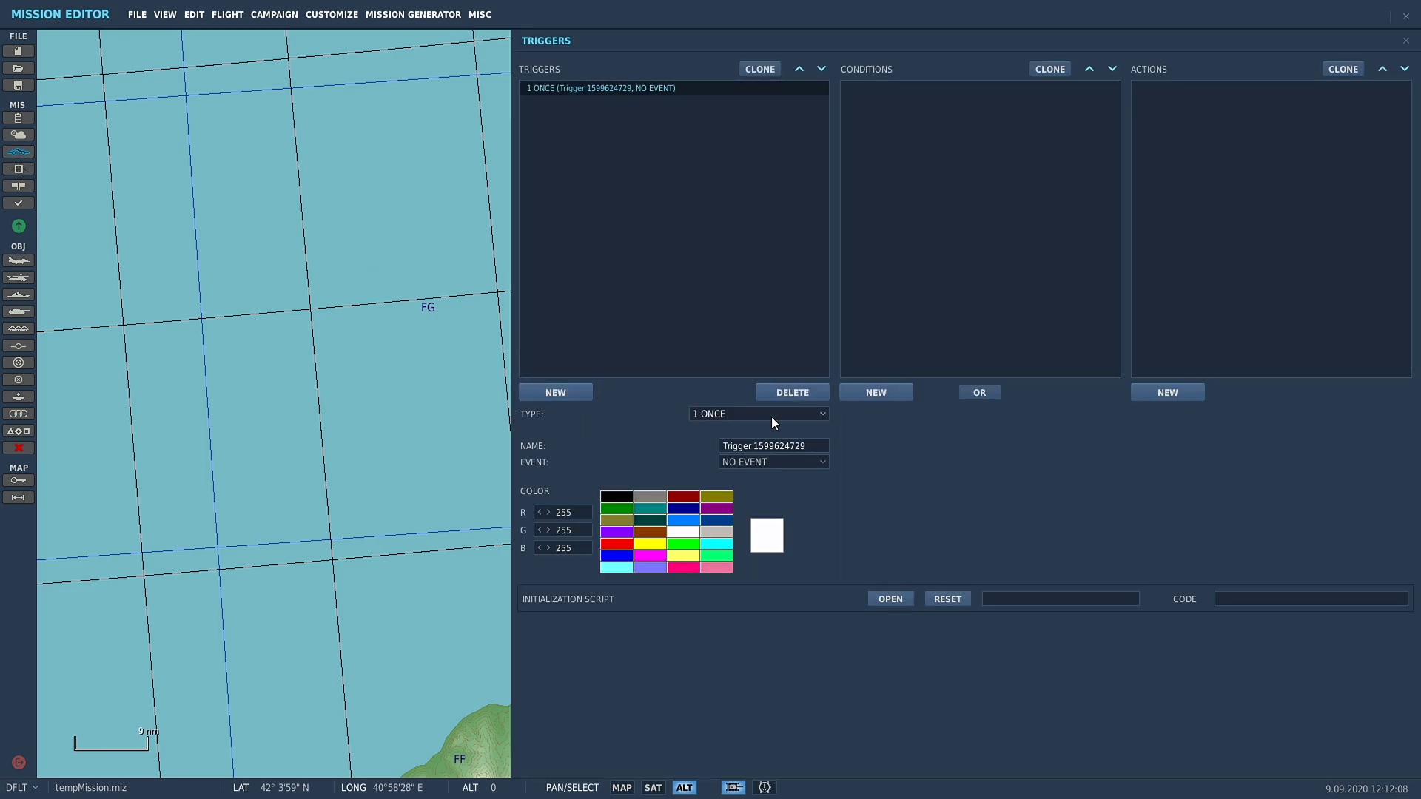
pyautogui.click(810, 448)
pyautogui.write('RADIO')
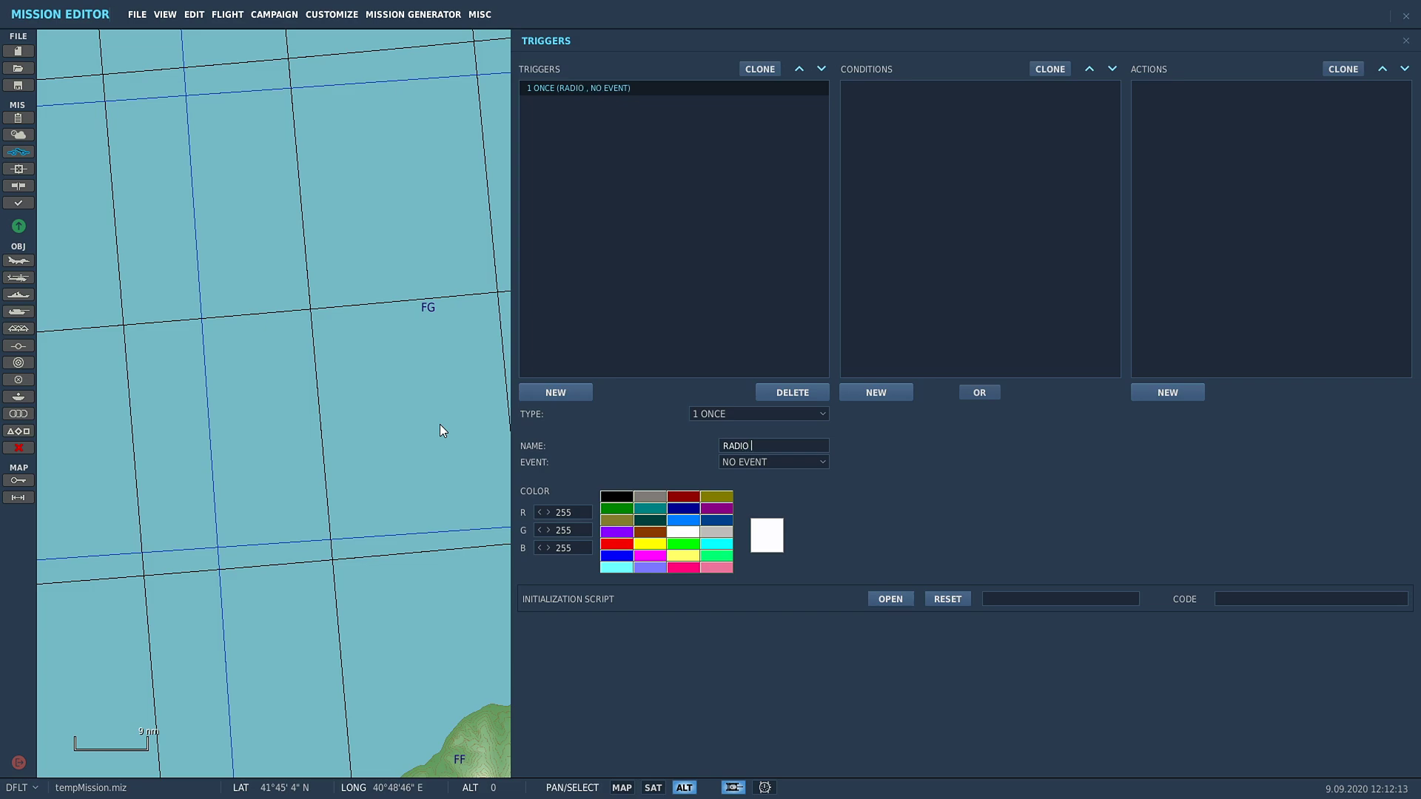
pyautogui.write(' SPAWN')
# - Add a placeholder action to RADIO SPAWN, delete the unwanted condition, and browse the action types
pyautogui.click(876, 392)
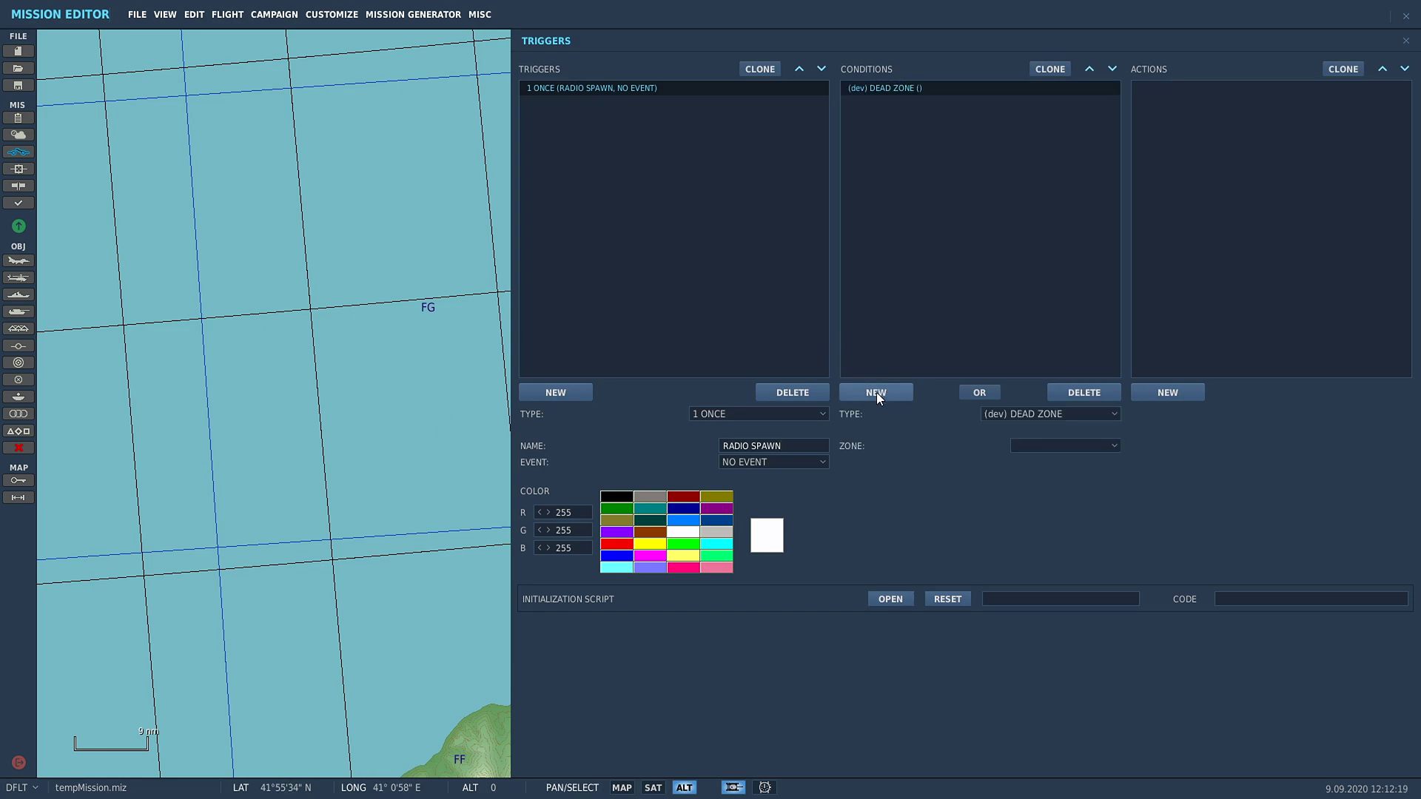
pyautogui.click(1058, 414)
pyautogui.click(1155, 391)
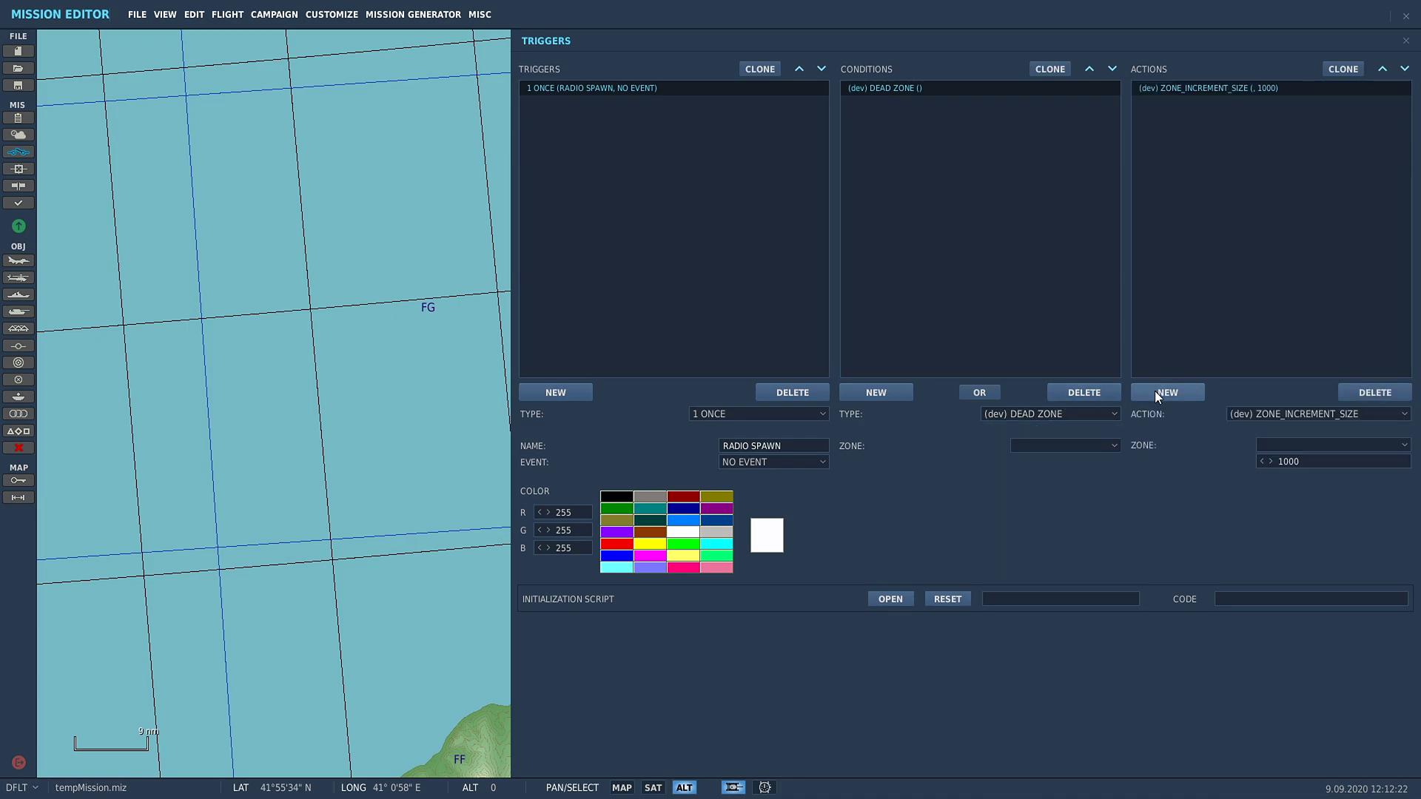
pyautogui.click(1260, 415)
pyautogui.scroll(-5, 1245, 478)
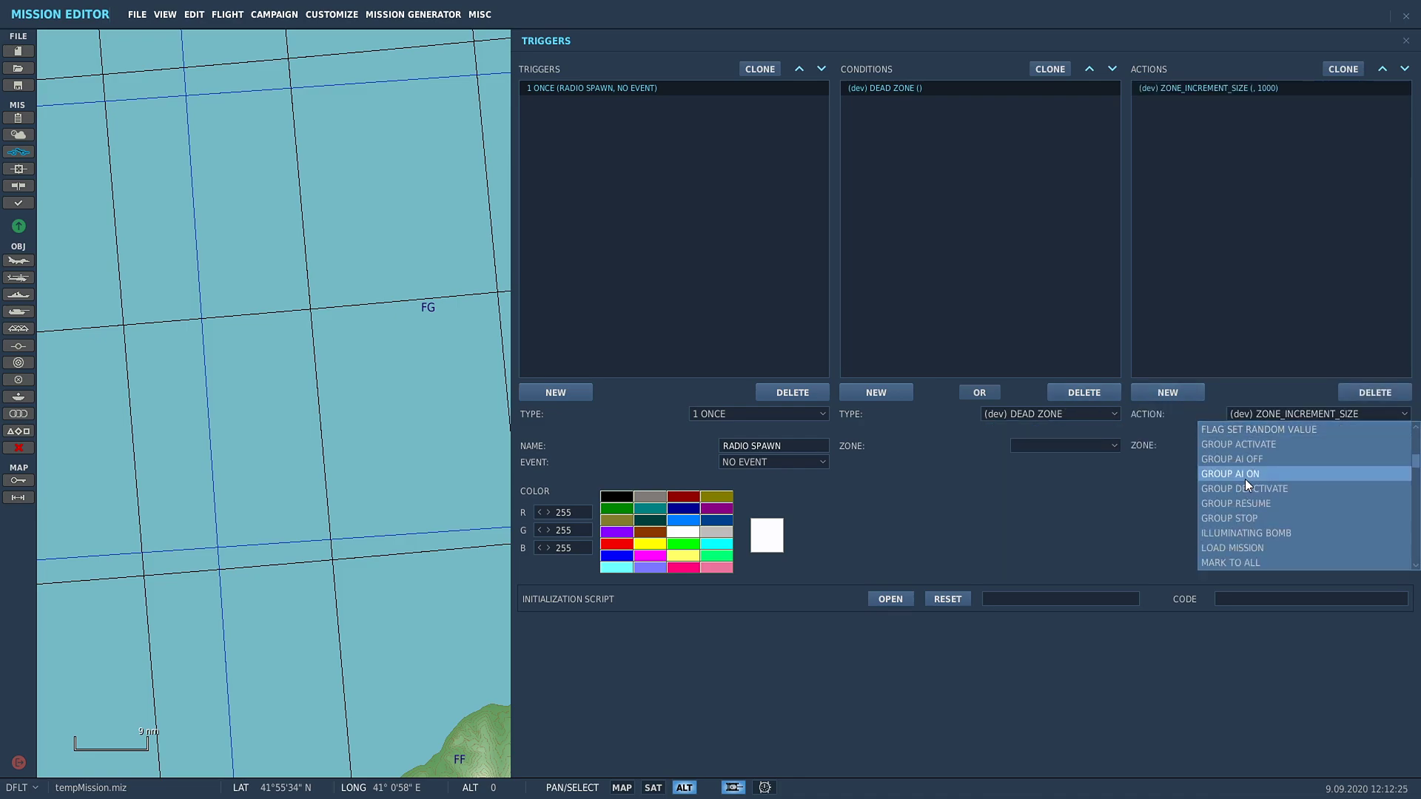
pyautogui.click(1025, 415)
pyautogui.click(1079, 393)
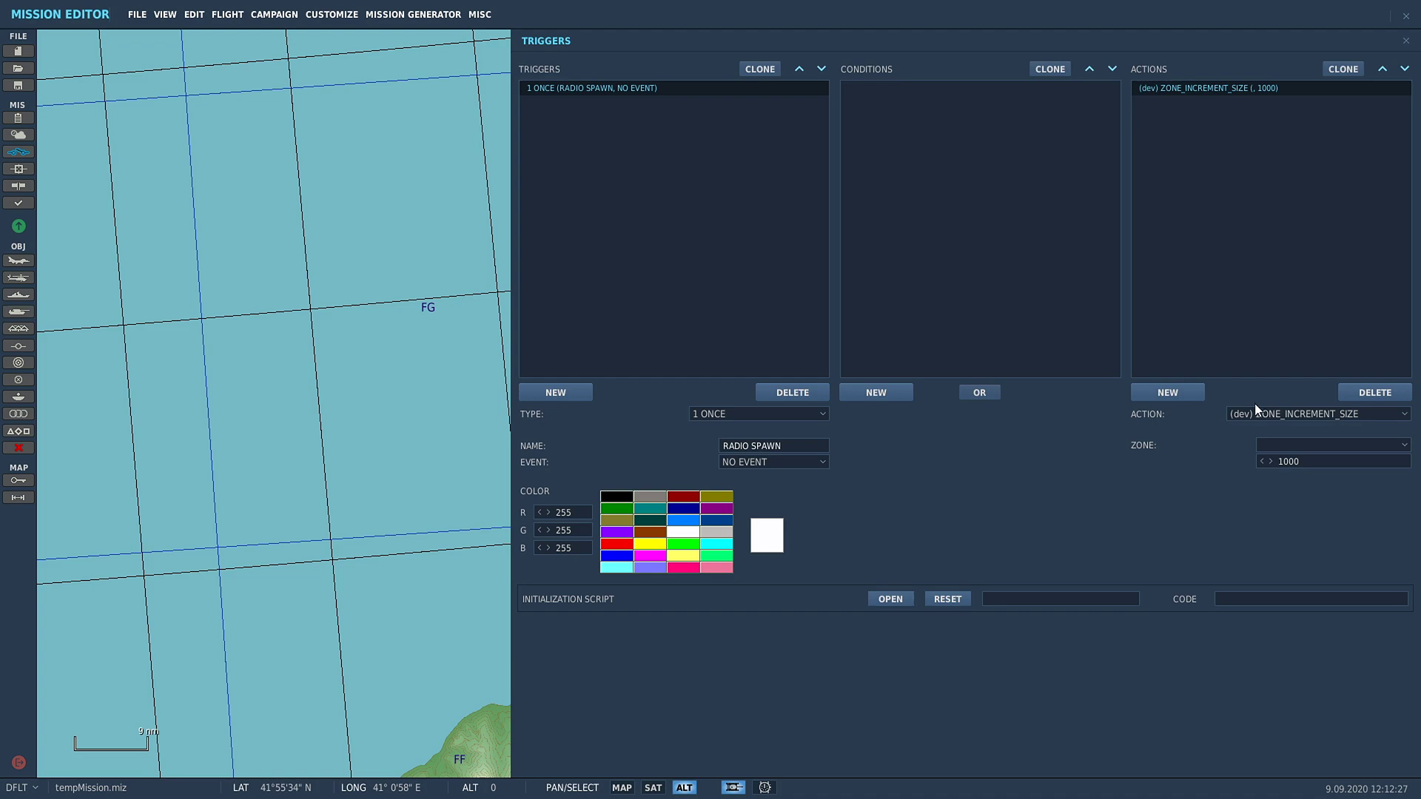
pyautogui.click(1298, 416)
pyautogui.scroll(-5, 1242, 496)
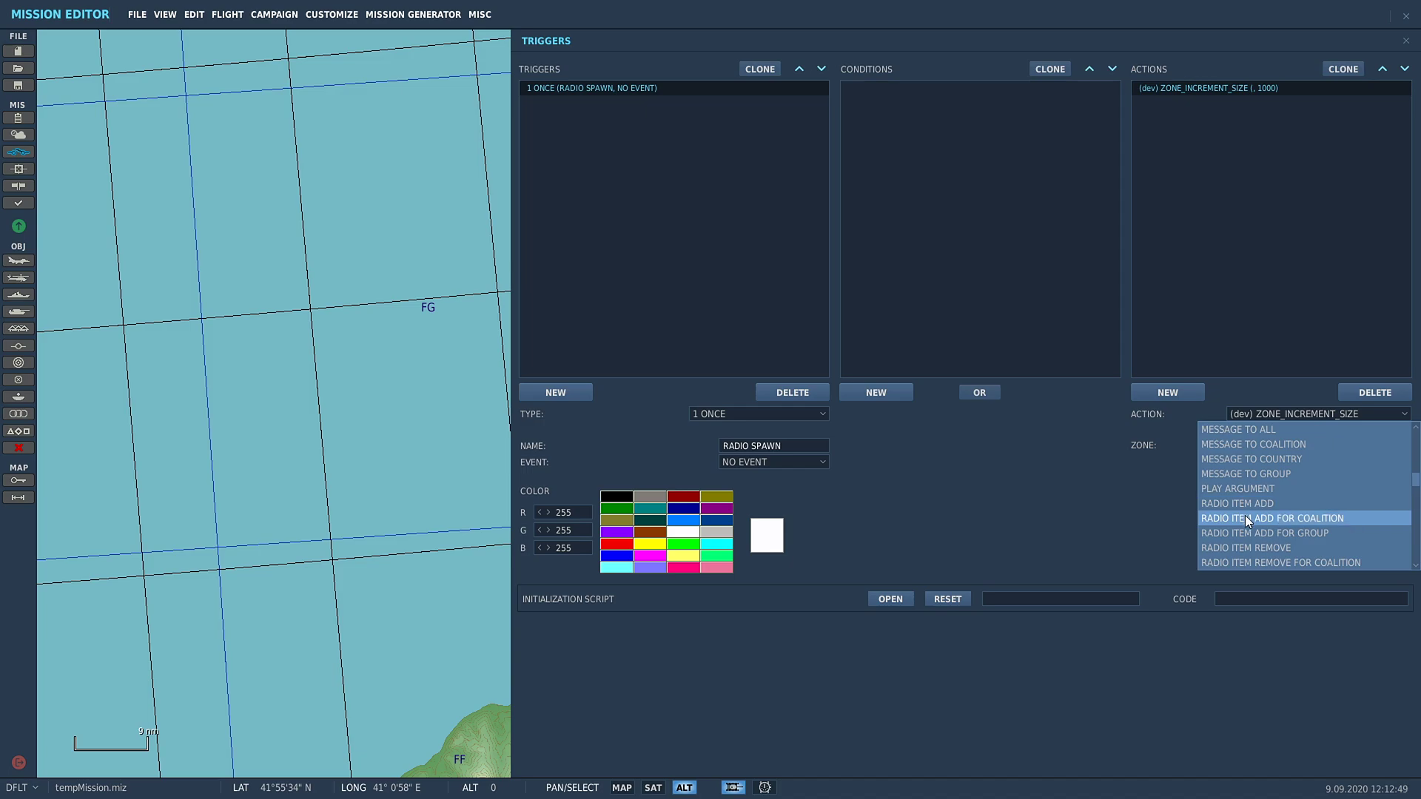
# - Make the action RADIO ITEM ADD FOR COALITION, Blue, 'F-16 SPAWN'; rename the trigger RADIO F-16 SPAWN
pyautogui.click(1240, 518)
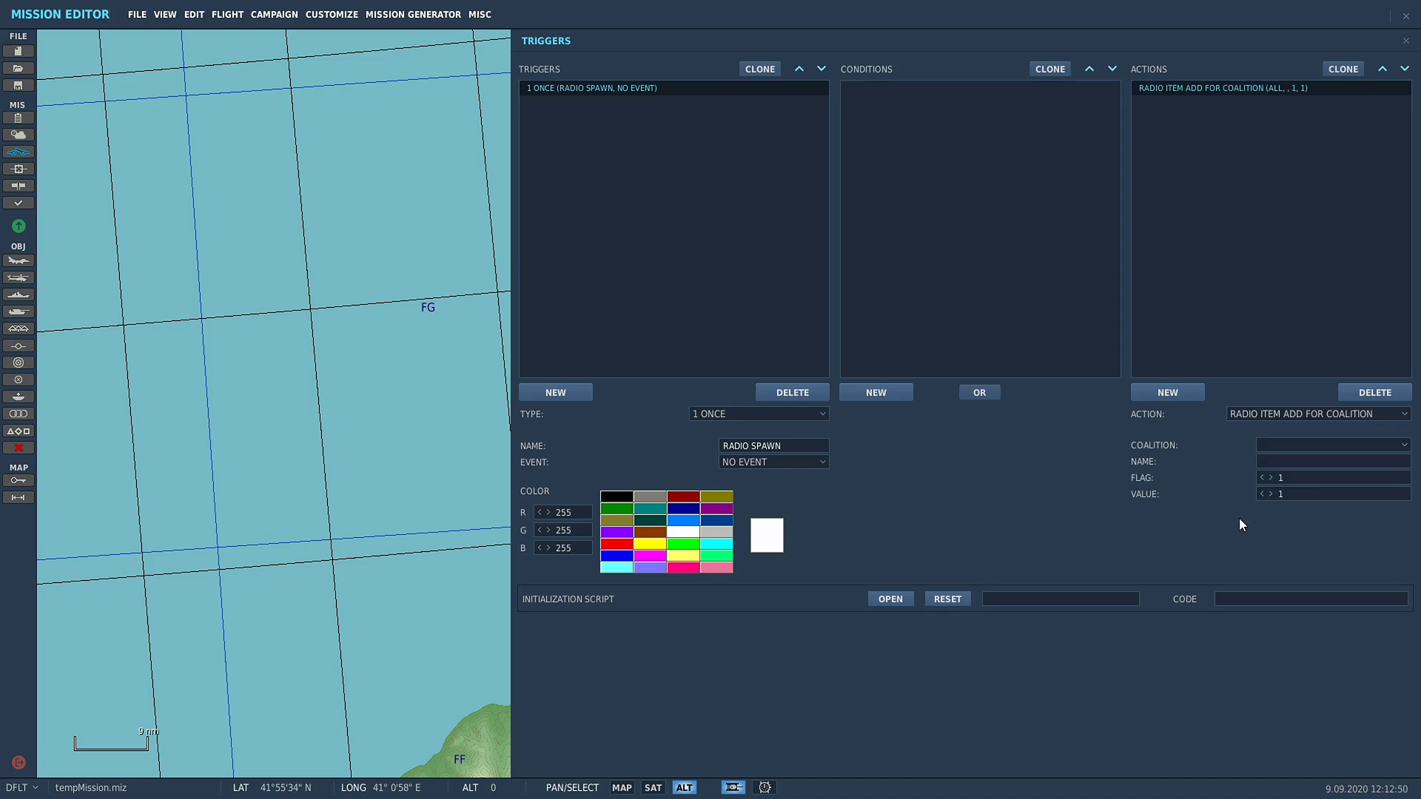
pyautogui.click(1273, 444)
pyautogui.click(1271, 475)
pyautogui.write('F-16 SPAWN')
pyautogui.write('F-16')
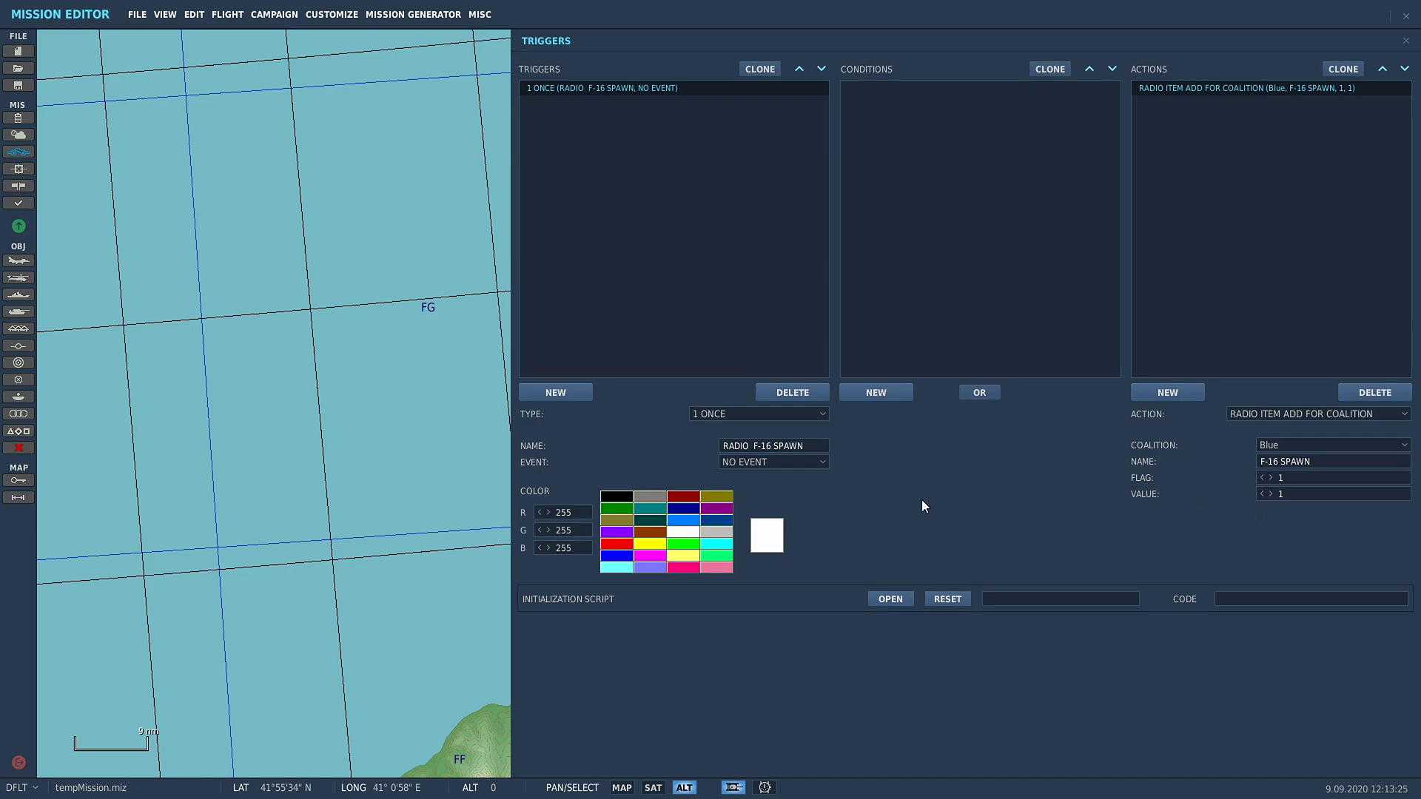
# - Create a second trigger named SPAWN F-16
pyautogui.click(548, 396)
pyautogui.click(806, 448)
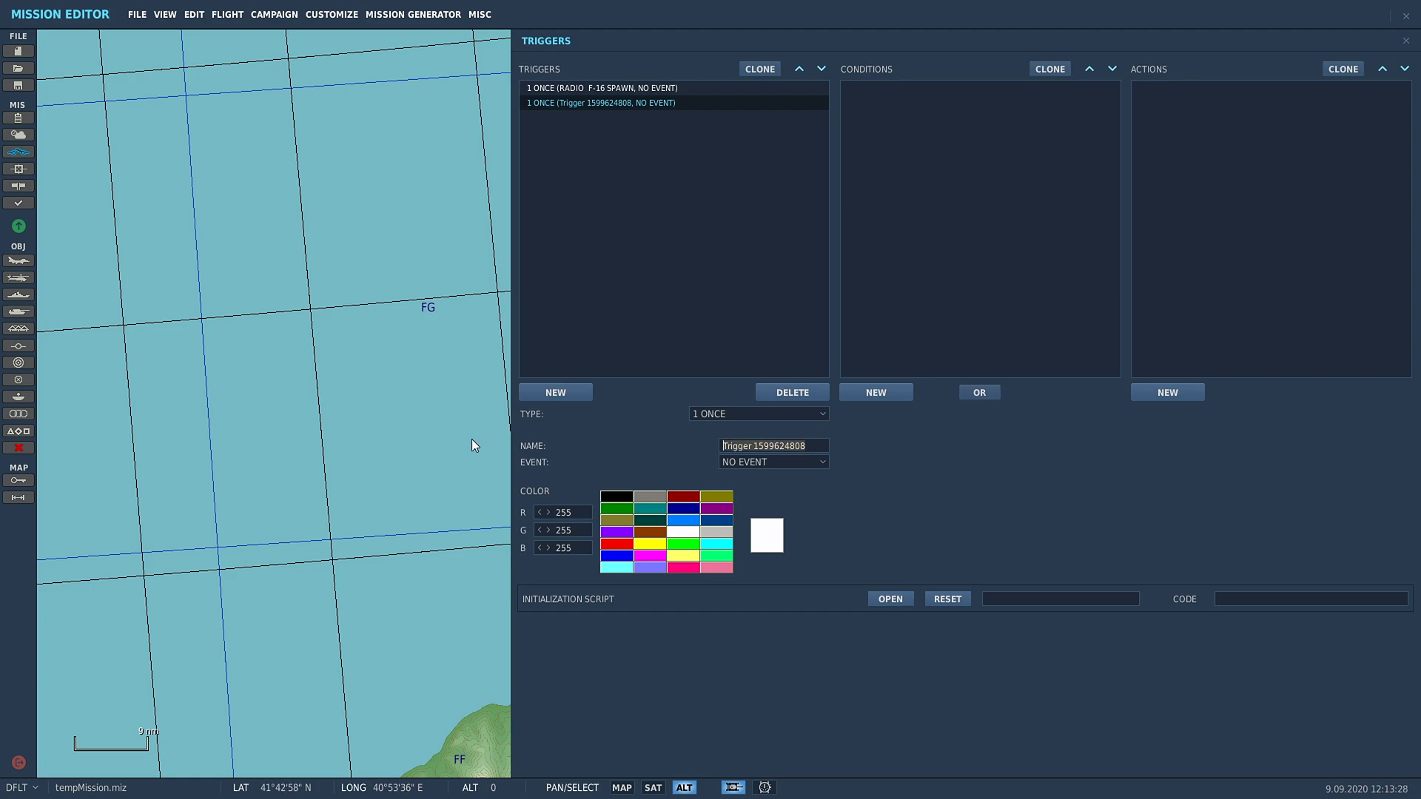
pyautogui.write('SPAWN ')
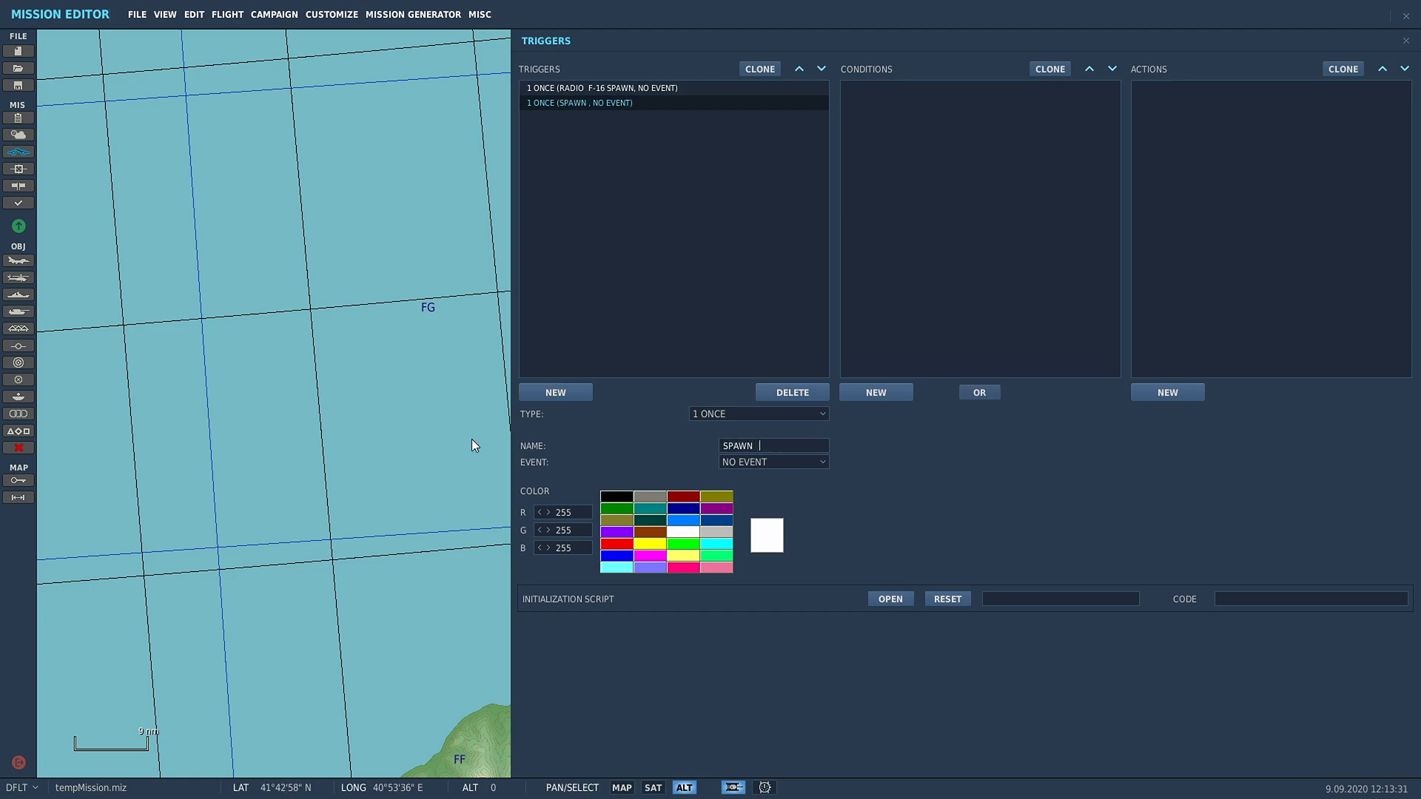
pyautogui.write('F-16')
# - Give SPAWN F-16 a FLAG EQUALS condition and a BEGIN PLAYING ACTOR action
pyautogui.click(886, 393)
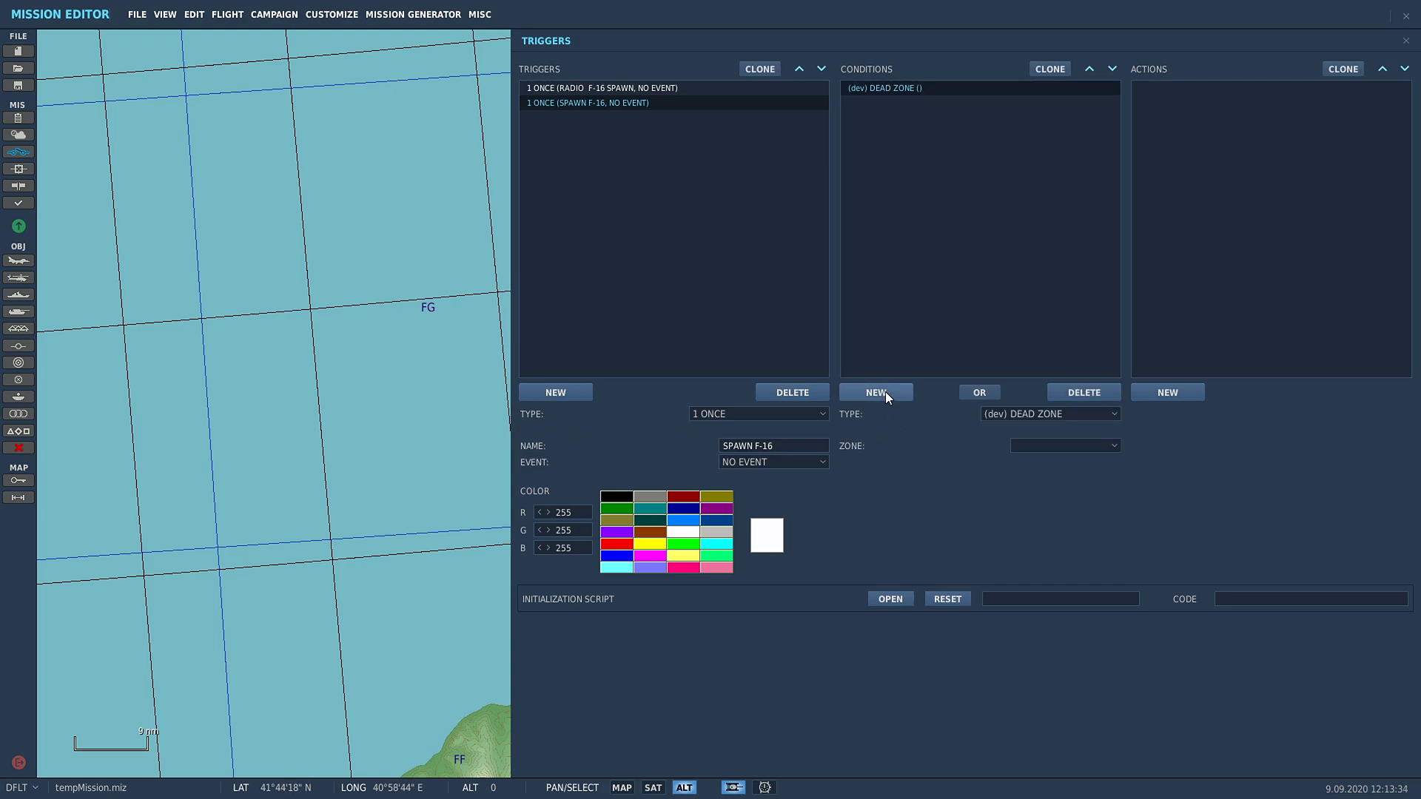
pyautogui.click(1029, 416)
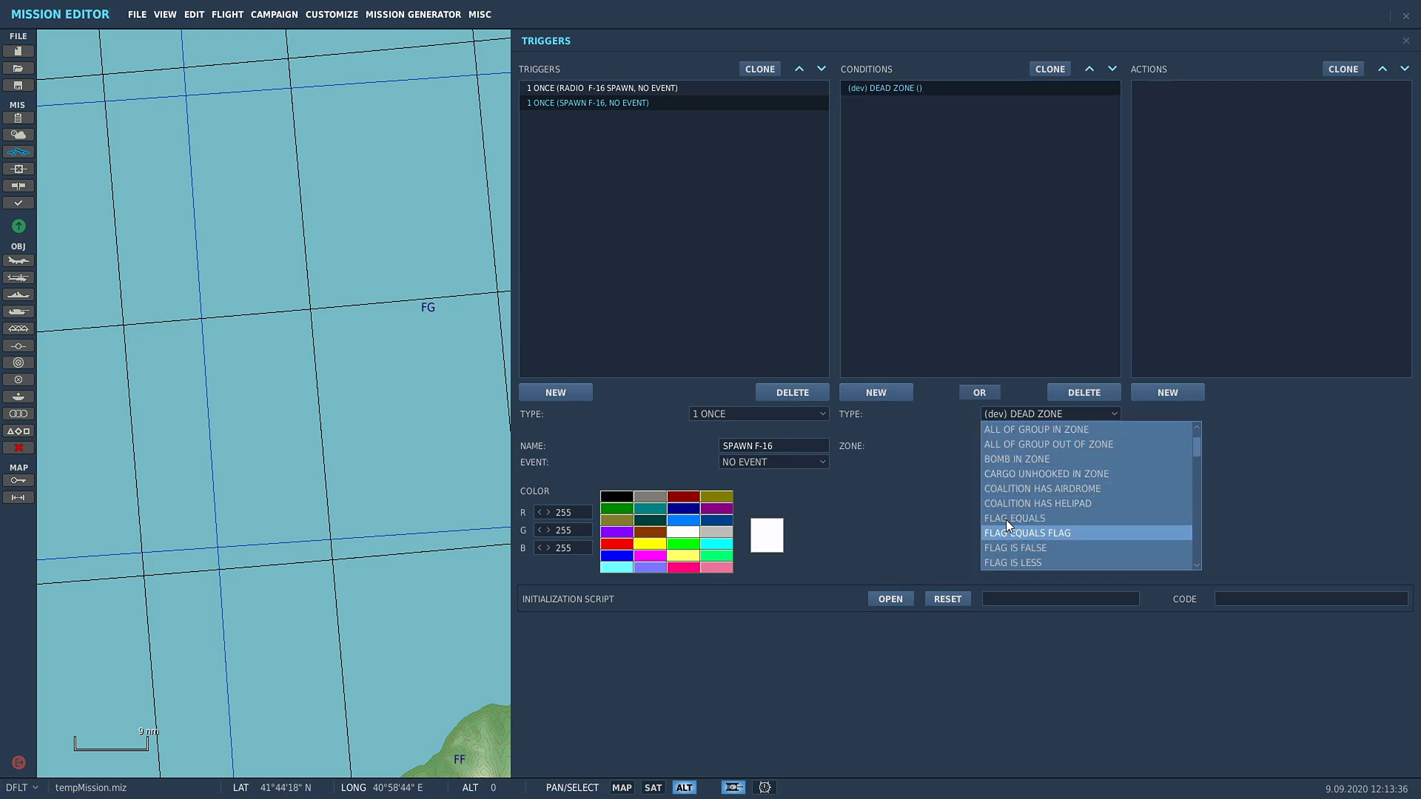
pyautogui.click(1006, 518)
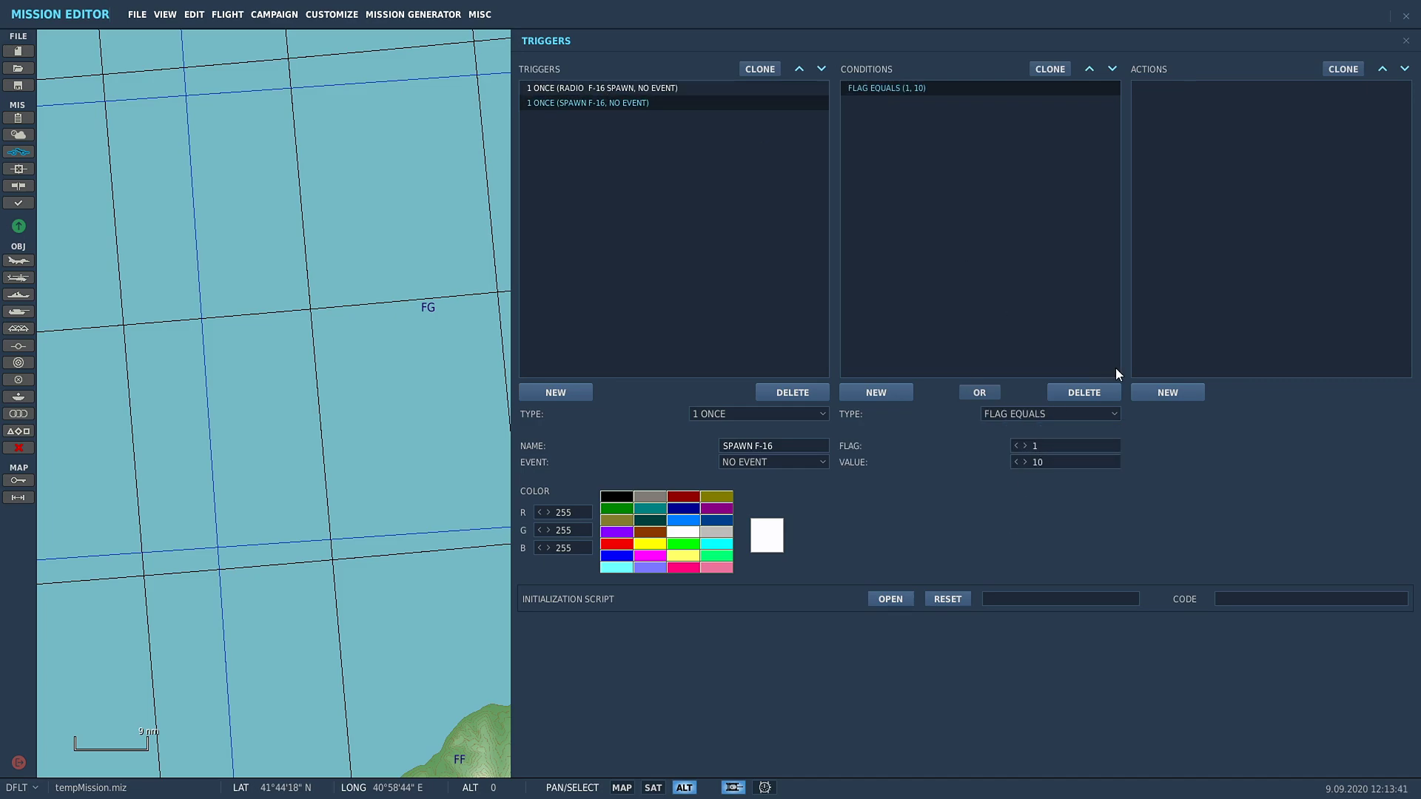
pyautogui.click(1192, 392)
pyautogui.click(1254, 418)
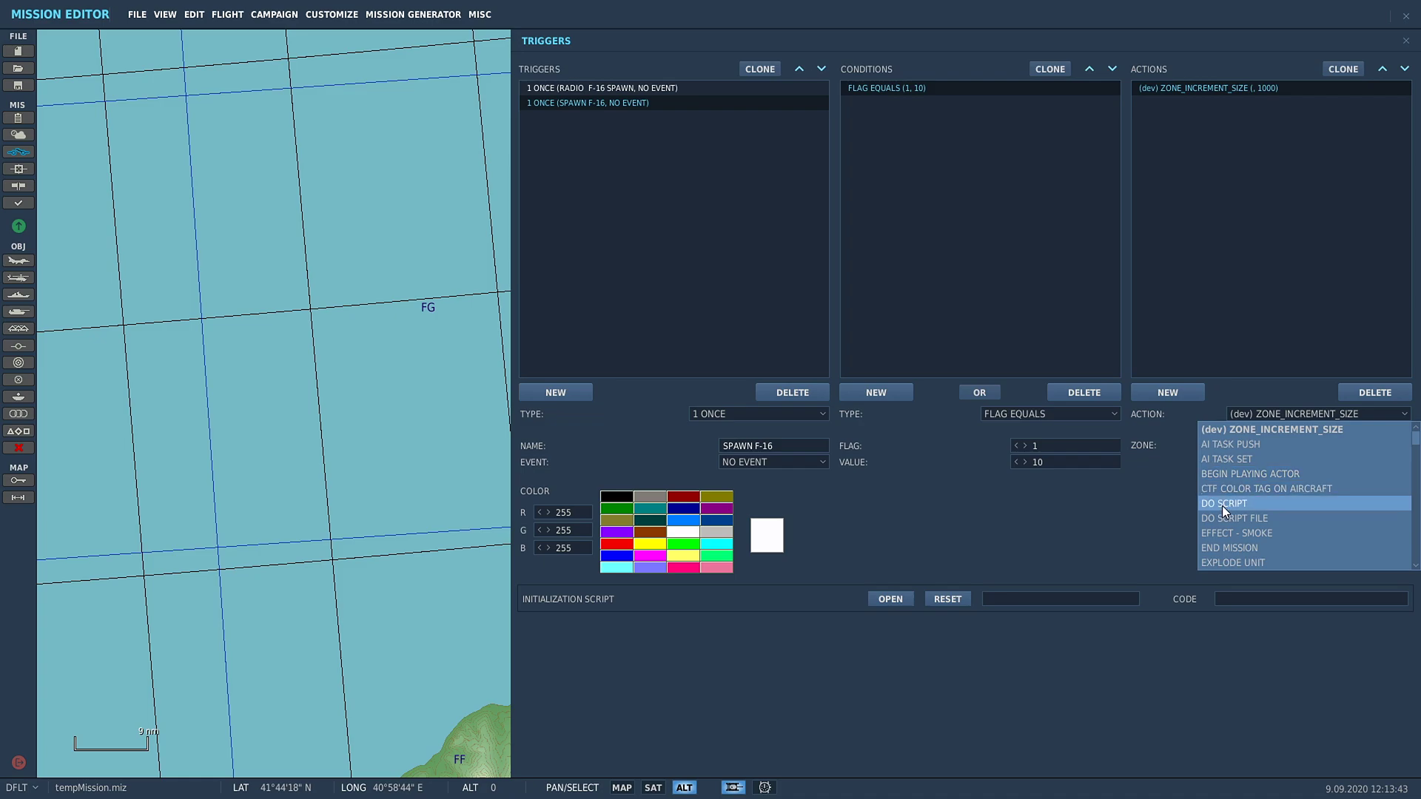
pyautogui.click(1225, 475)
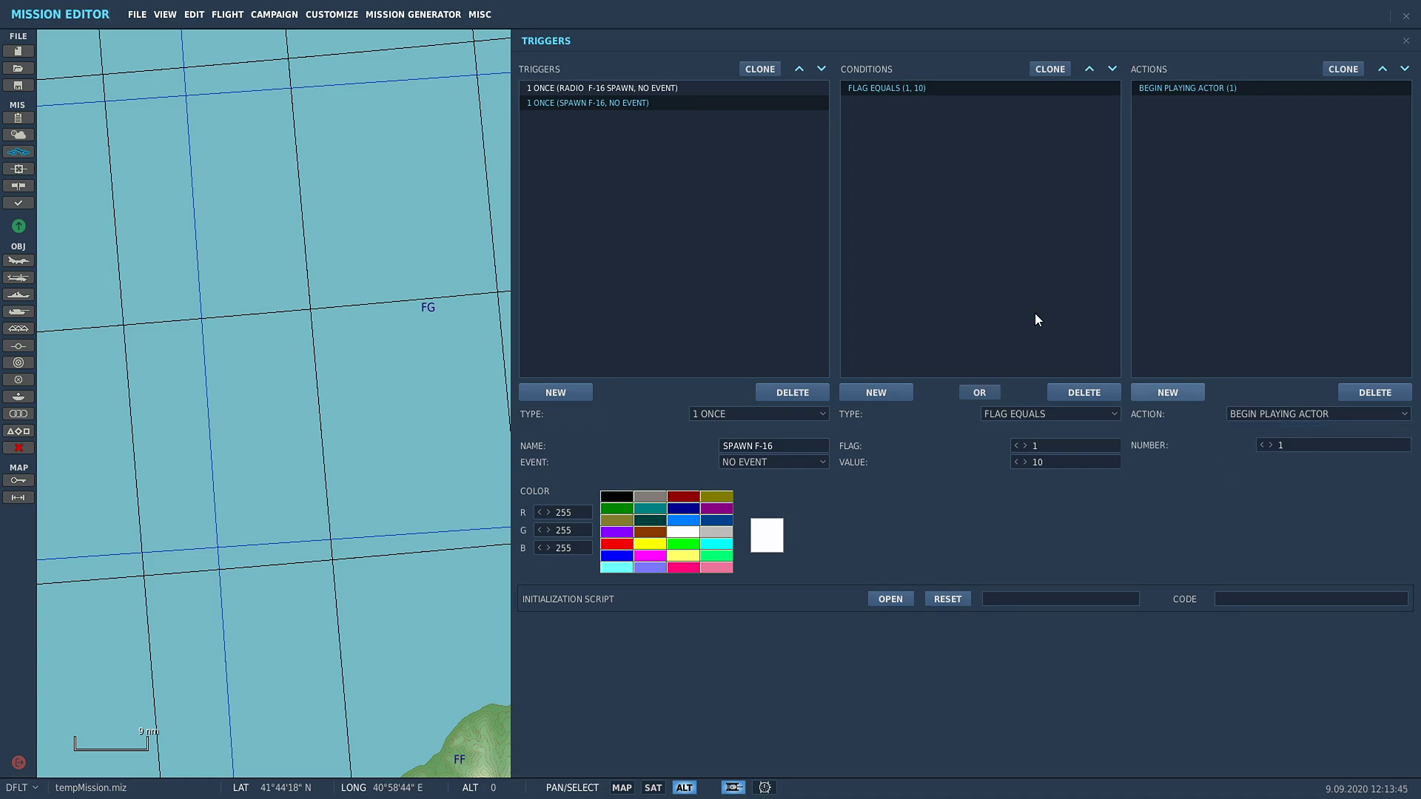
pyautogui.click(651, 89)
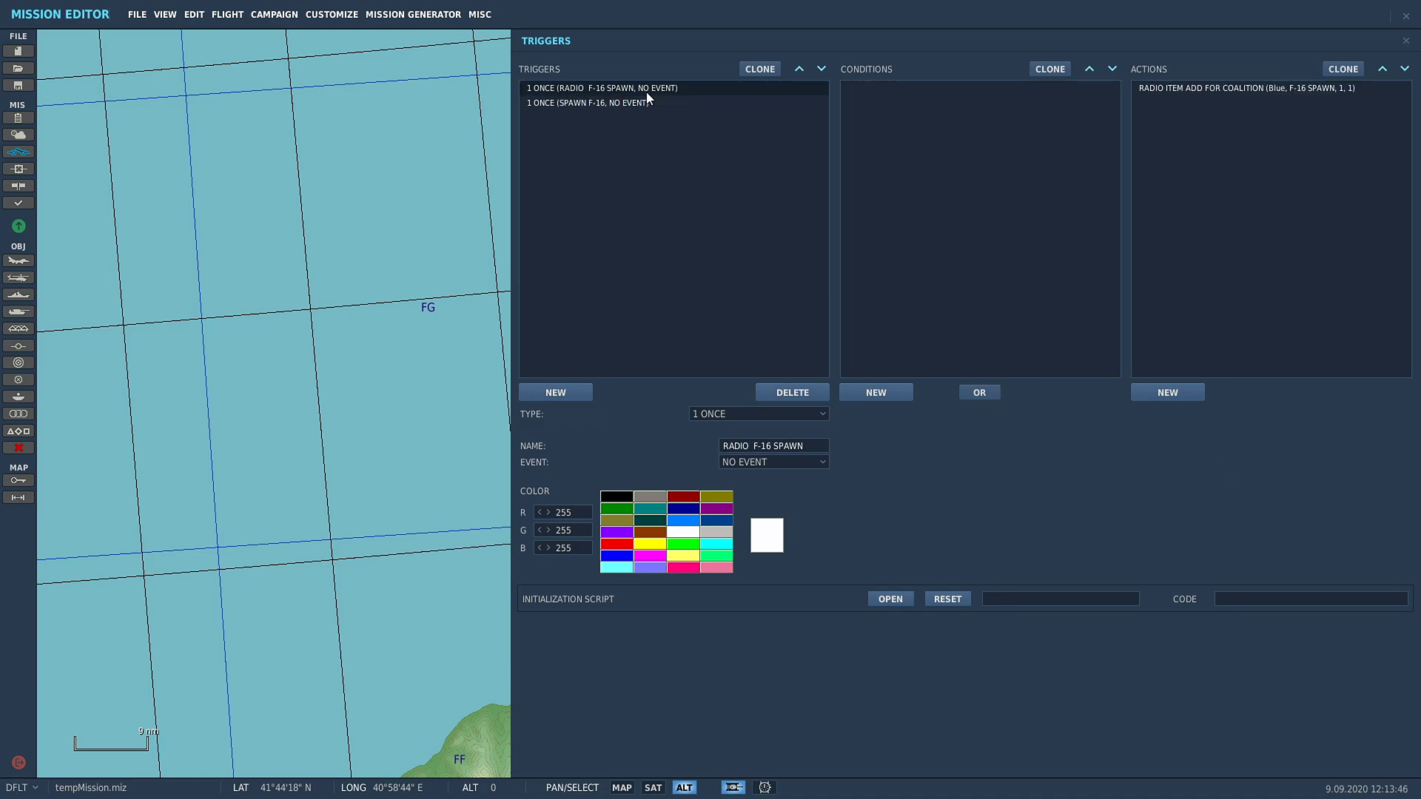
pyautogui.click(1159, 89)
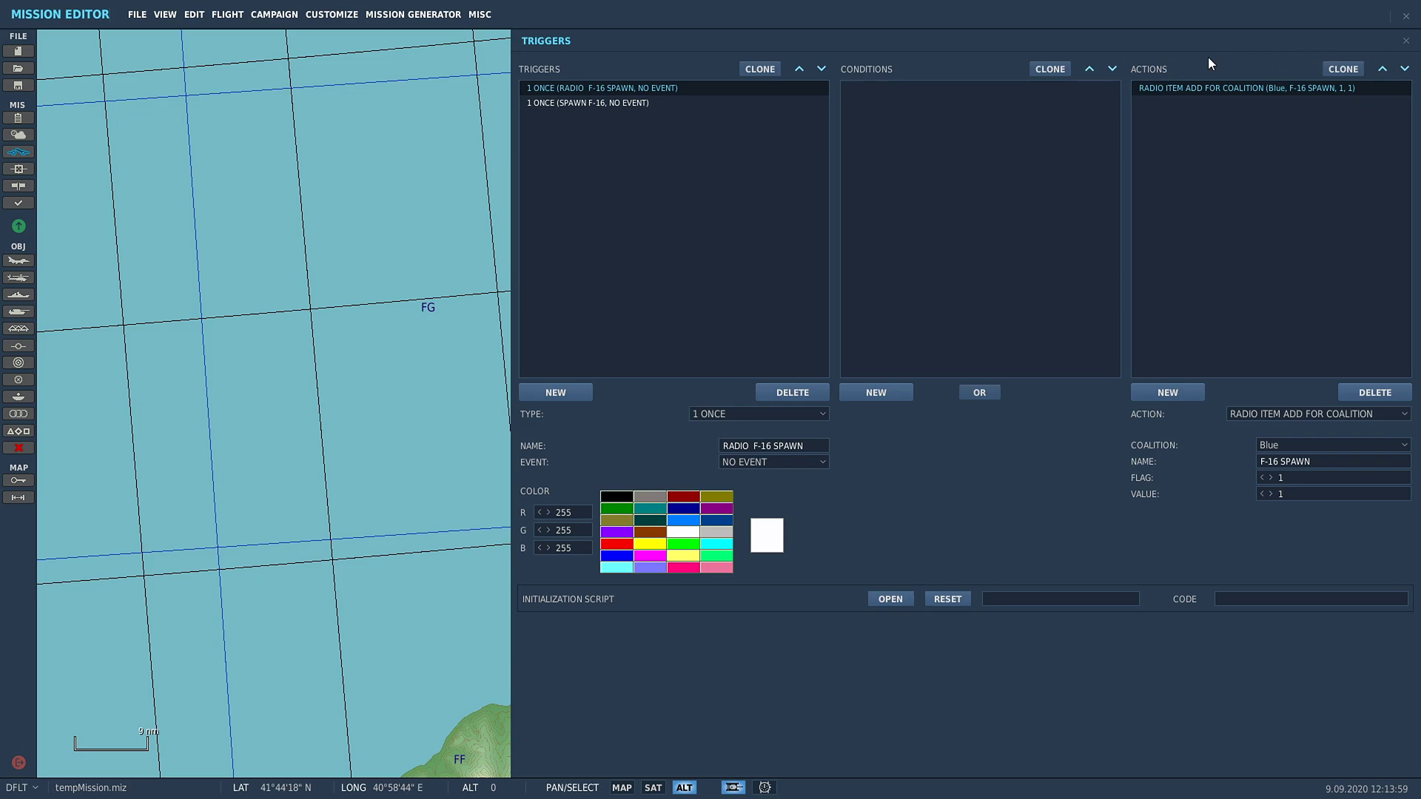
pyautogui.click(1281, 493)
pyautogui.write('1')
# - Set the SPAWN F-16 trigger's FLAG EQUALS condition to flag 1
pyautogui.click(598, 104)
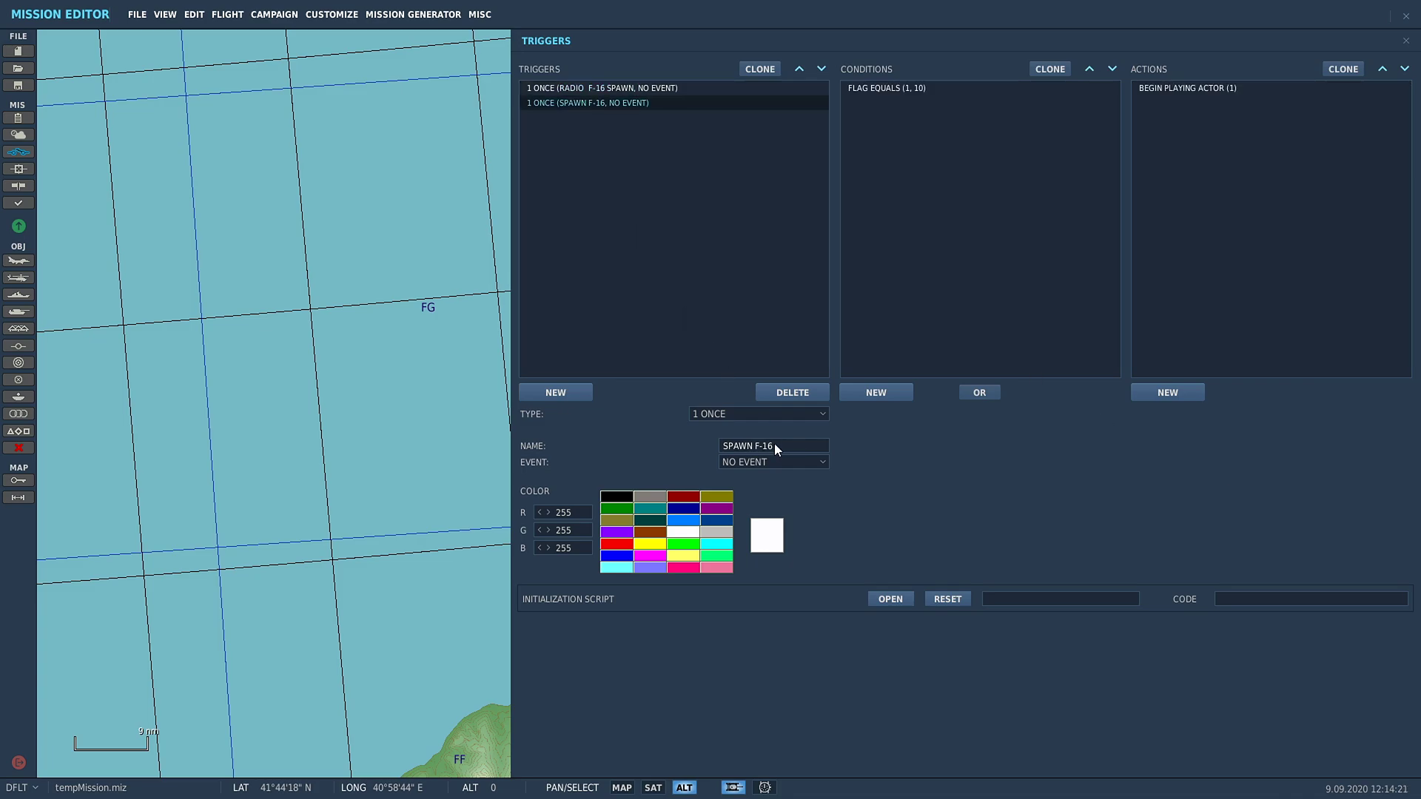
pyautogui.click(873, 87)
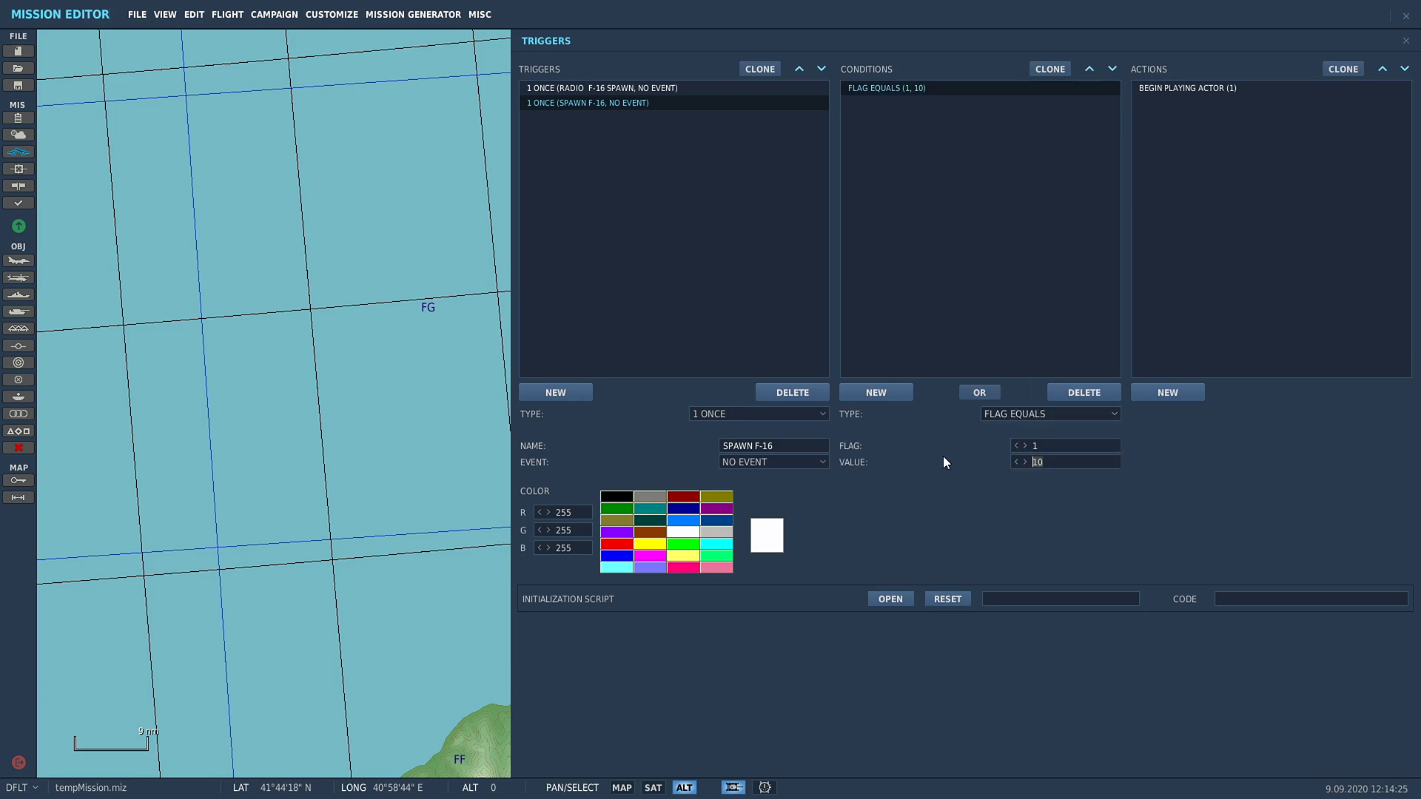
pyautogui.write('1')
# - Change the action to GROUP ACTIVATE with the F-16 SPAWN group
pyautogui.click(1159, 89)
pyautogui.click(1278, 416)
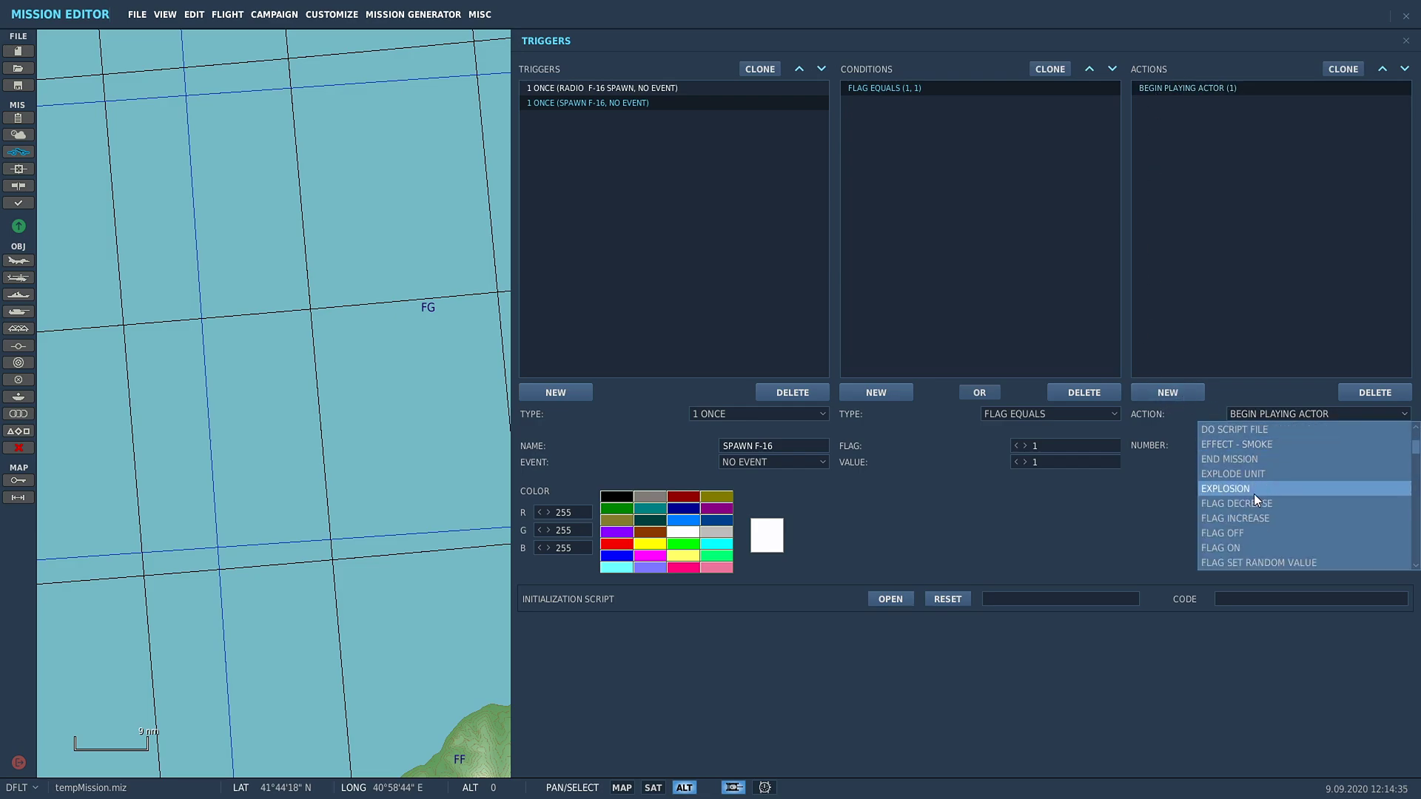
pyautogui.scroll(-2, 1251, 496)
pyautogui.click(1251, 495)
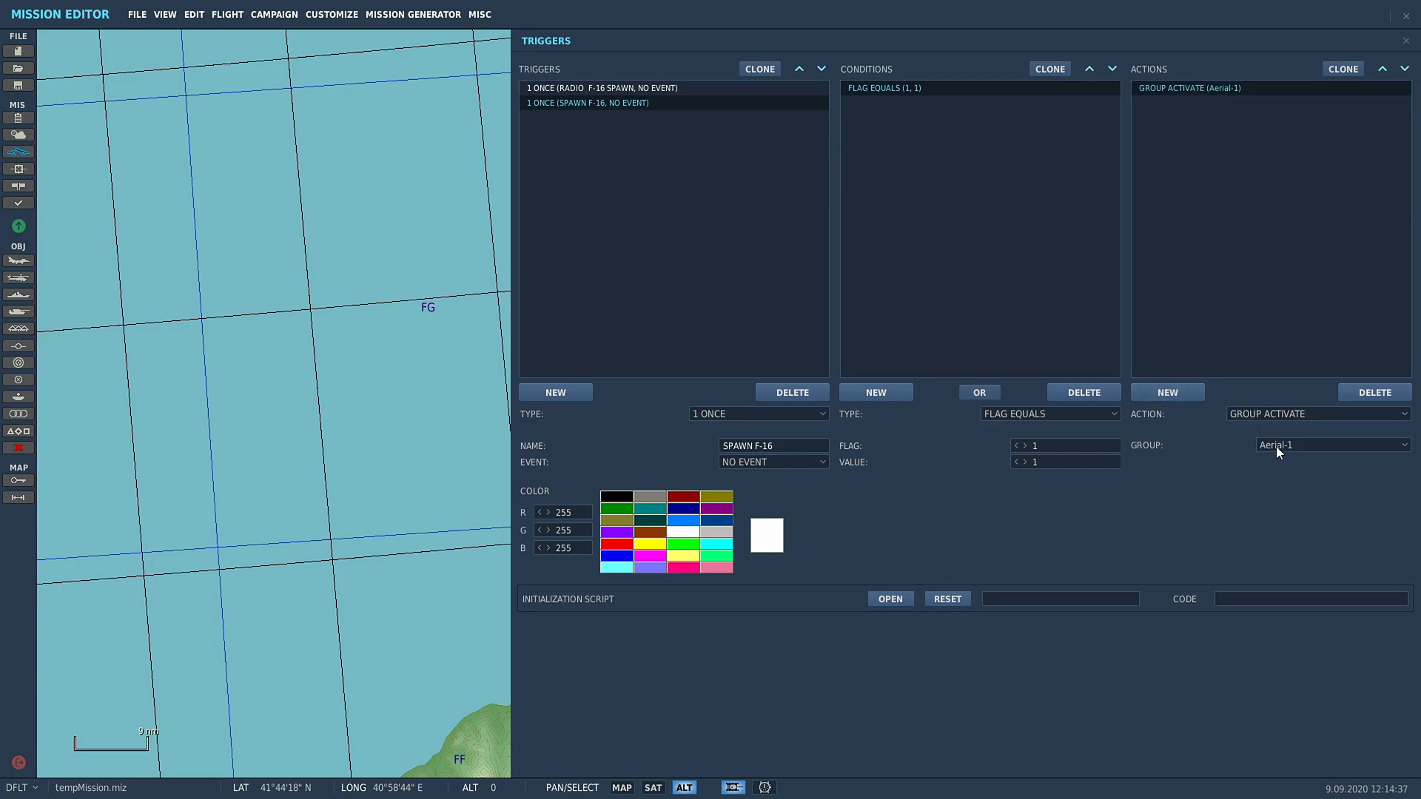
pyautogui.click(1277, 446)
pyautogui.click(1275, 475)
# - Launch the mission without saving the changes
pyautogui.press('Escape')
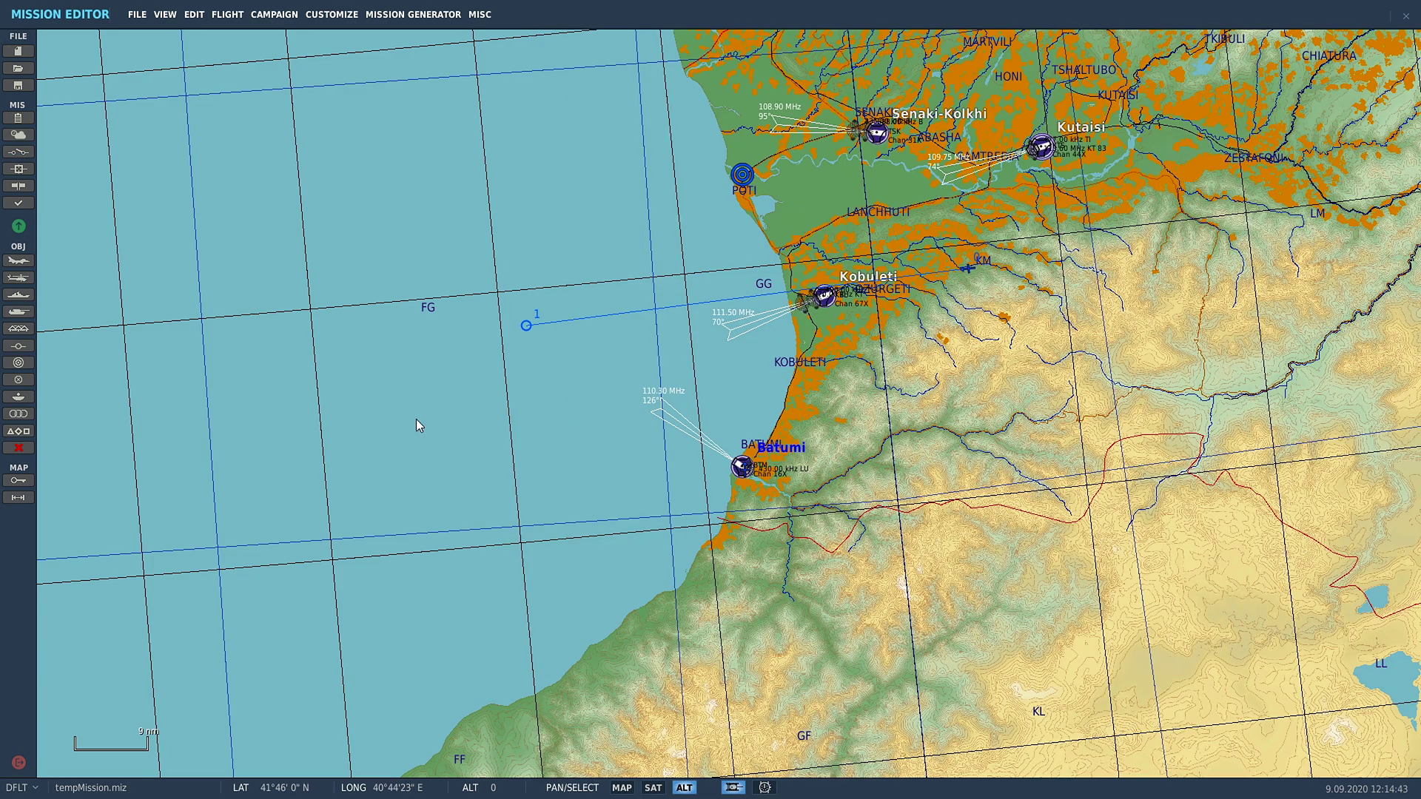
pyautogui.click(18, 225)
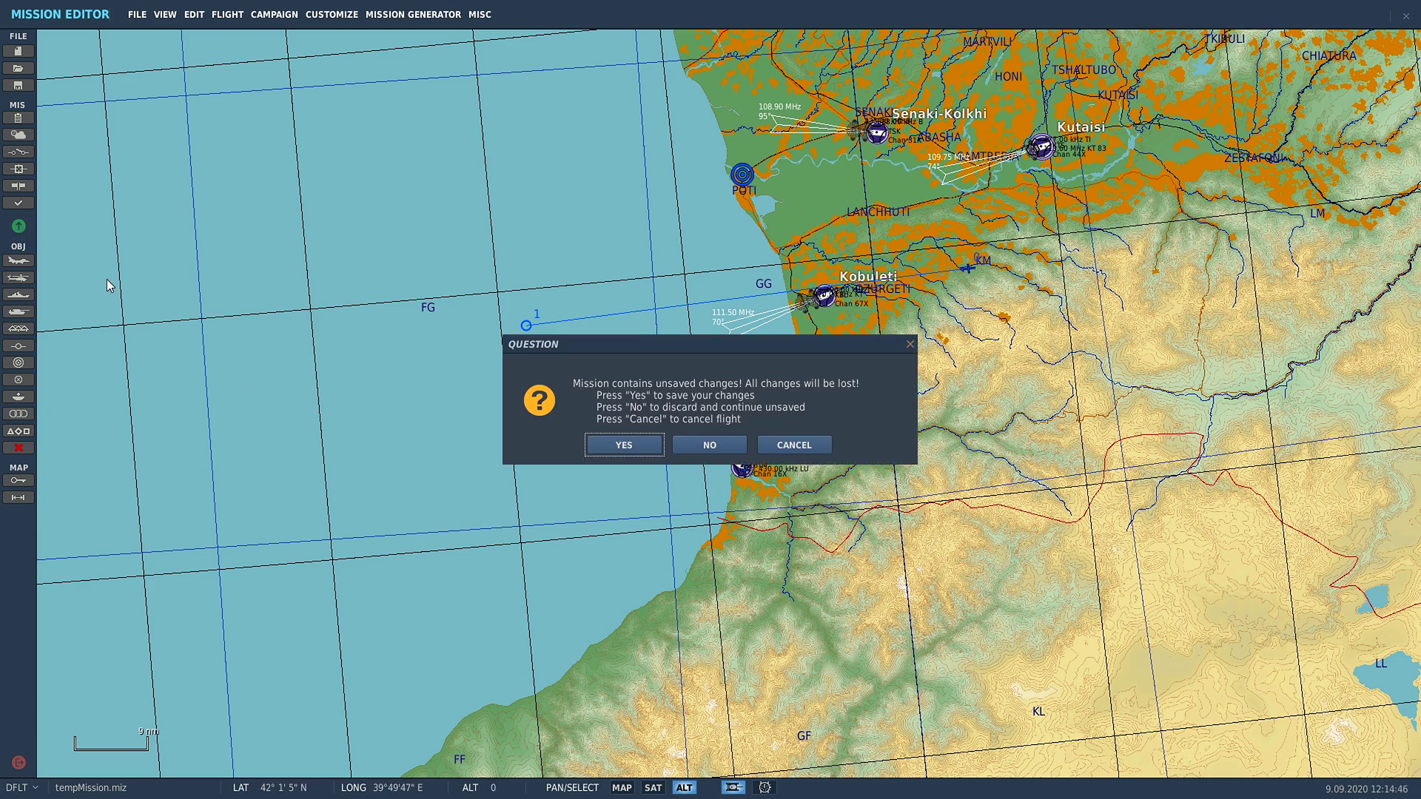
pyautogui.click(691, 447)
pyautogui.click(1103, 667)
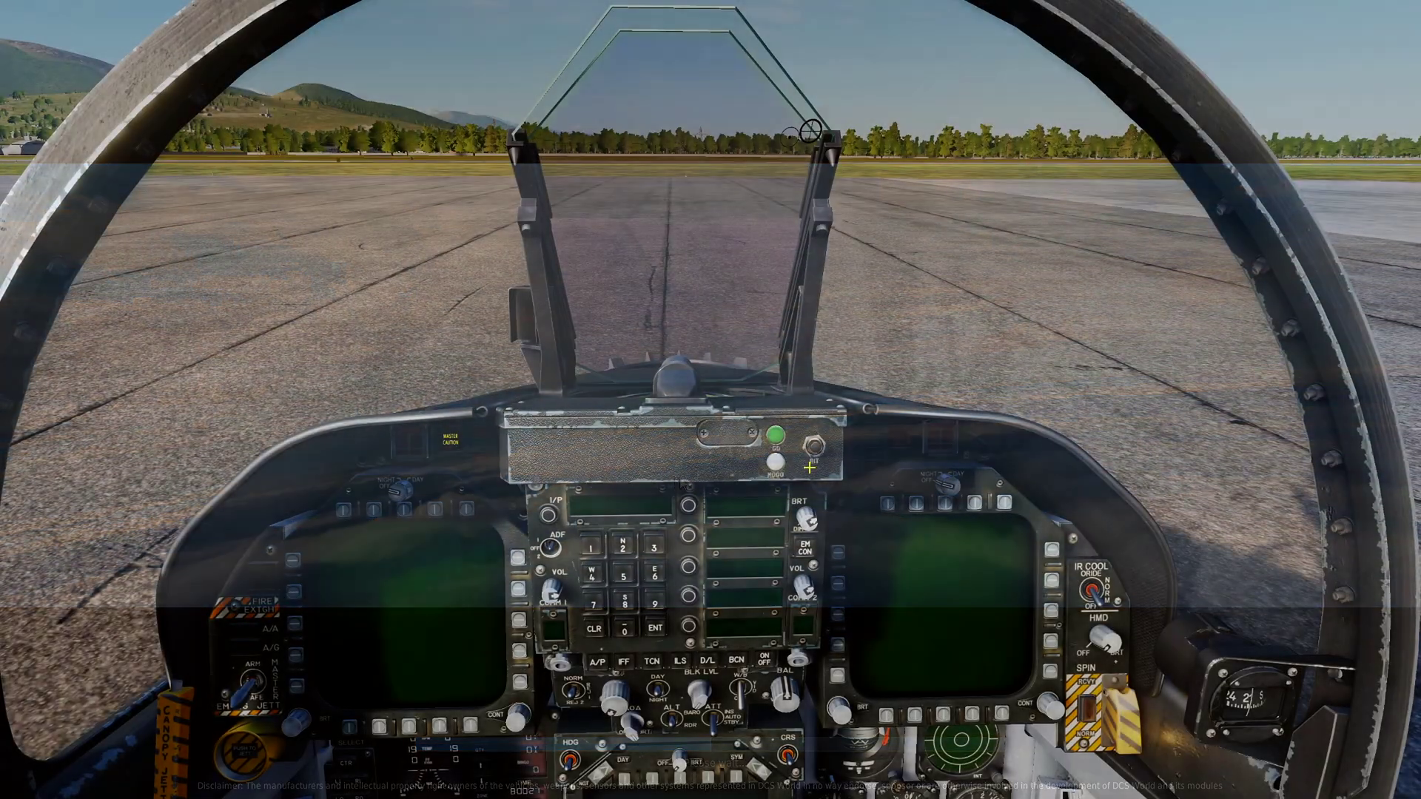
# - Send the F-16 SPAWN call from the radio's Other menu and recheck the submenu
pyautogui.press('F10')
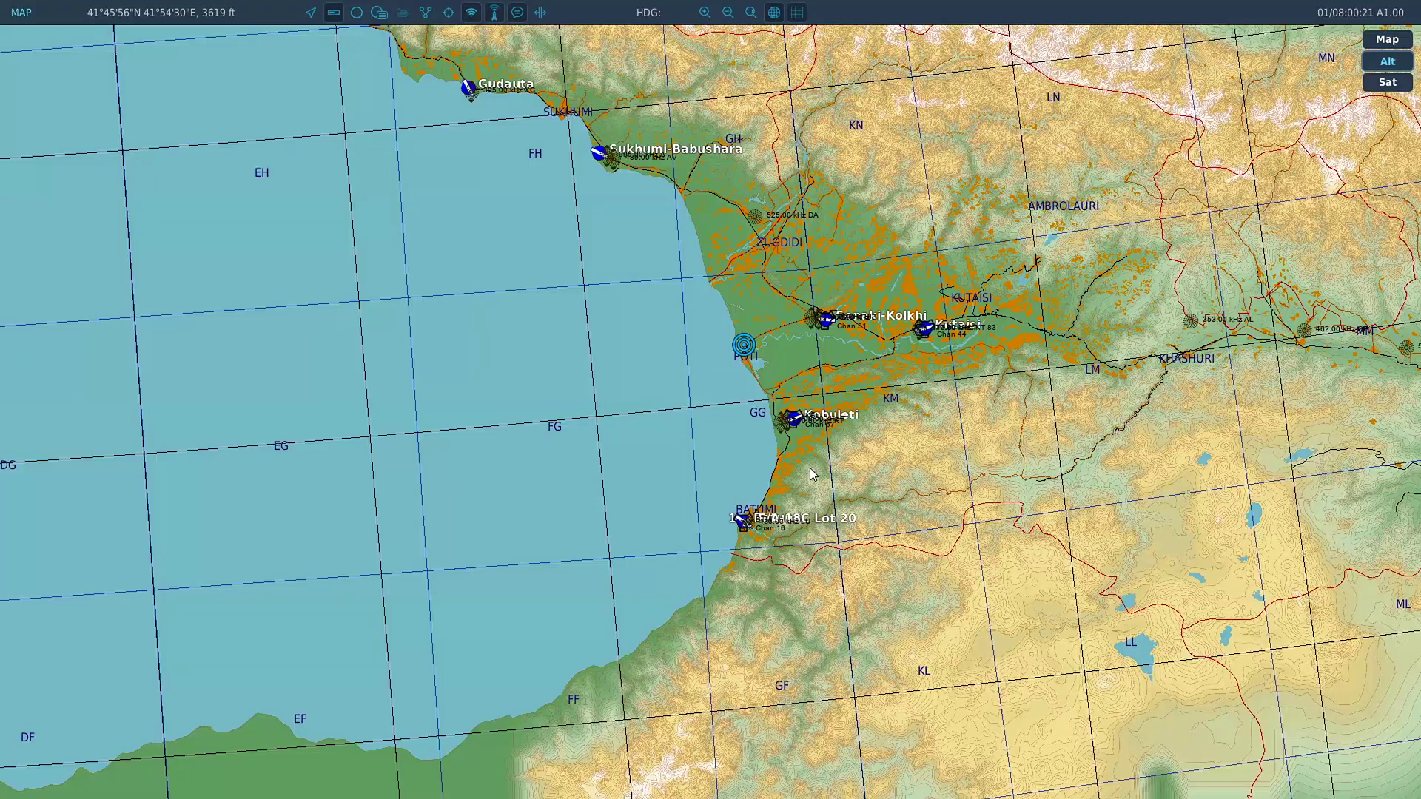
pyautogui.press('\\')
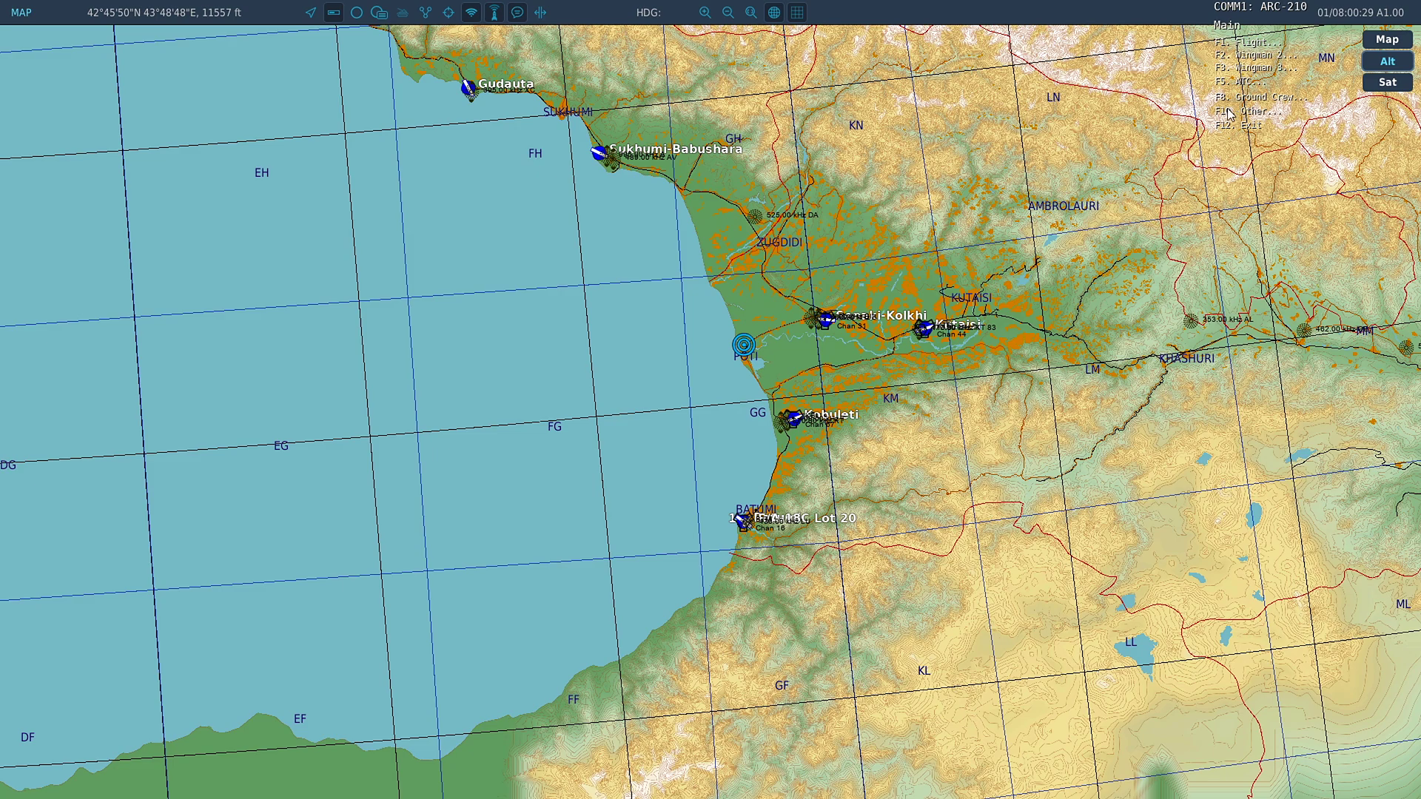
pyautogui.press('F10')
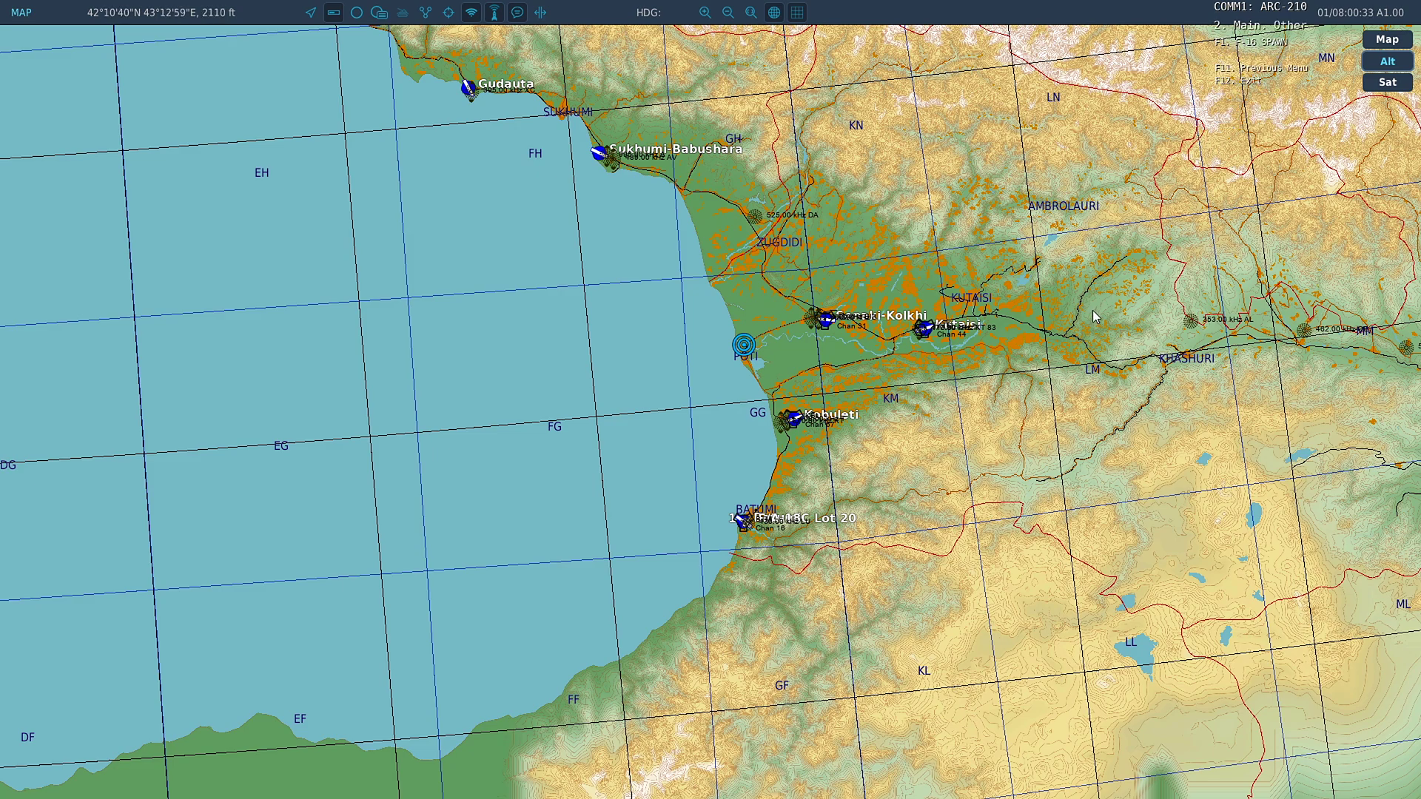
pyautogui.press('F1')
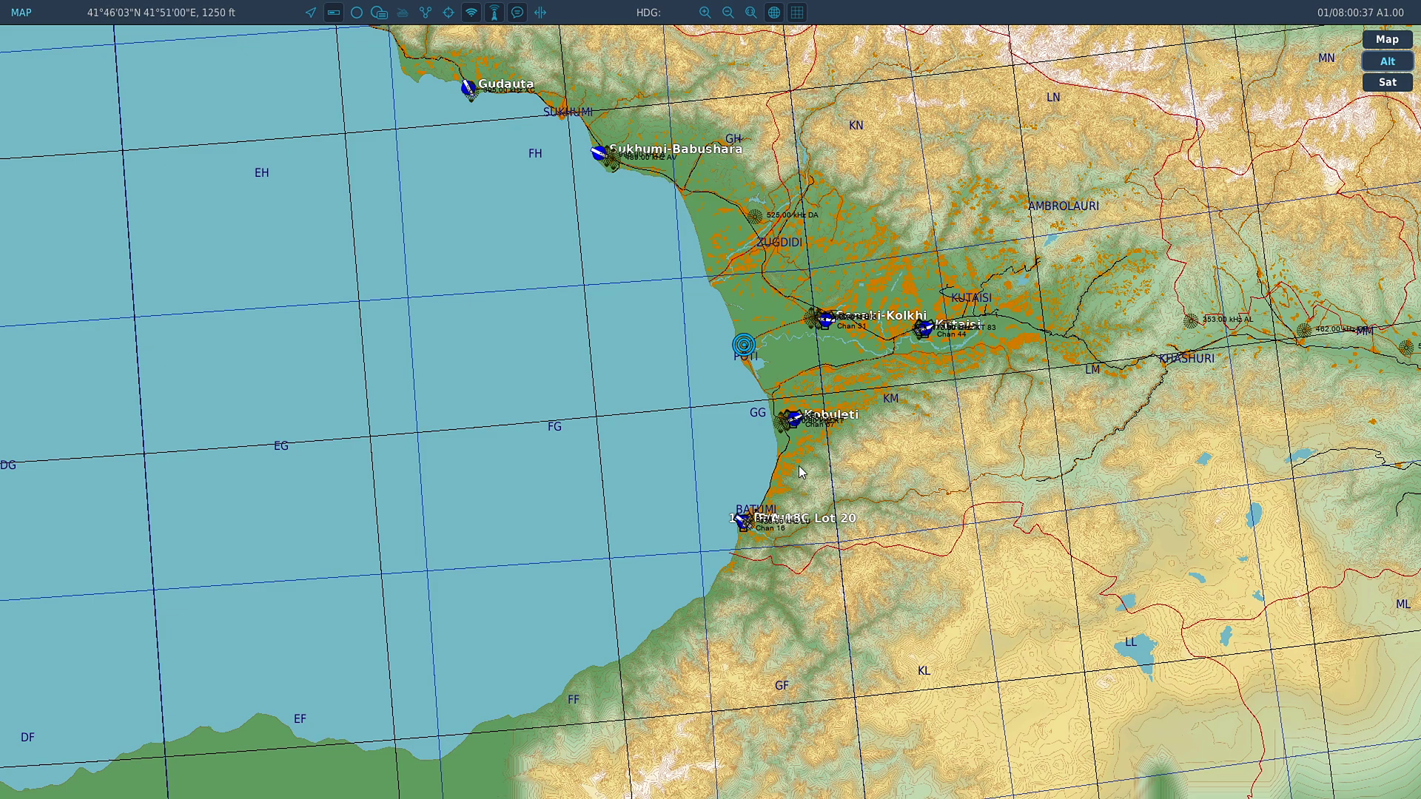
pyautogui.scroll(2, 814, 431)
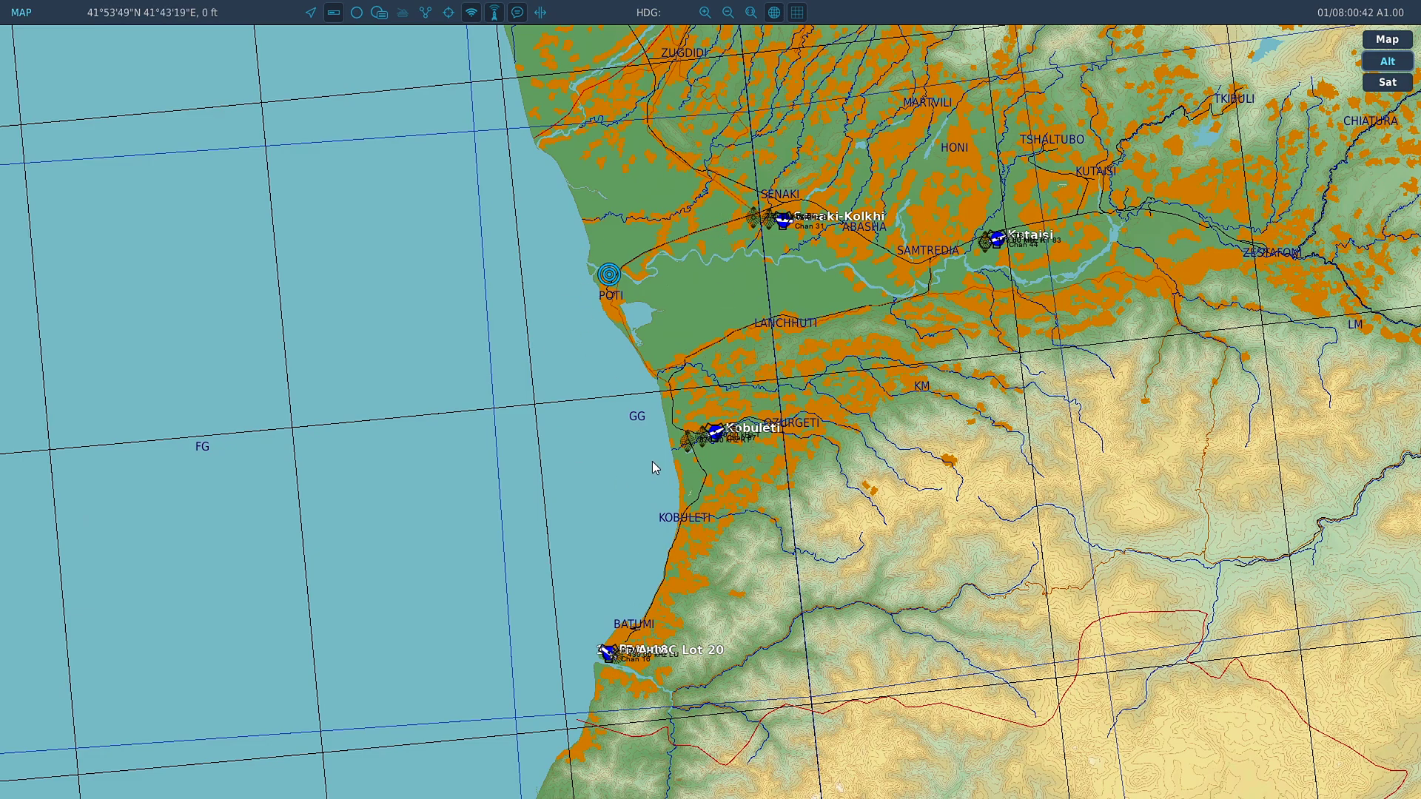
pyautogui.scroll(-3, 651, 466)
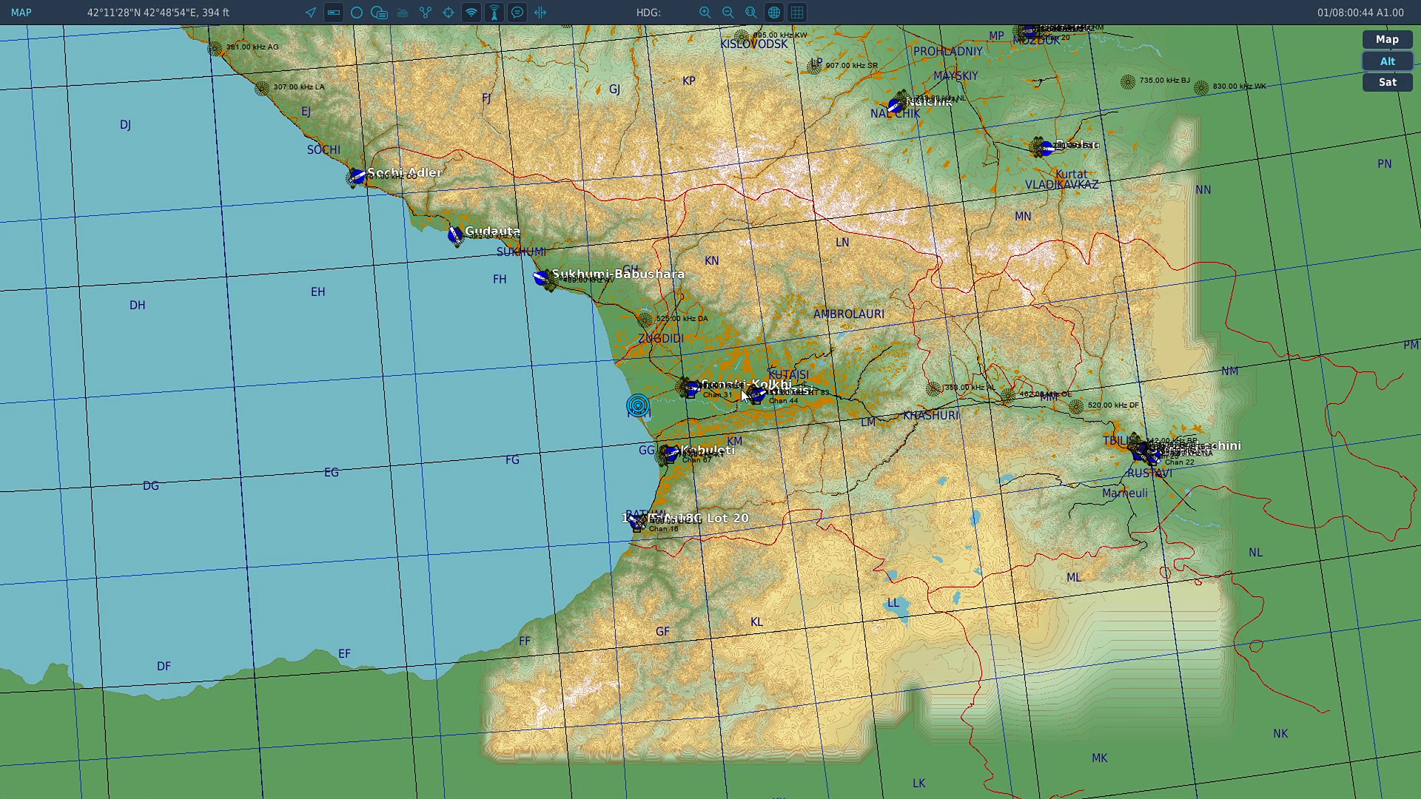
pyautogui.scroll(4, 742, 395)
pyautogui.scroll(-3, 606, 565)
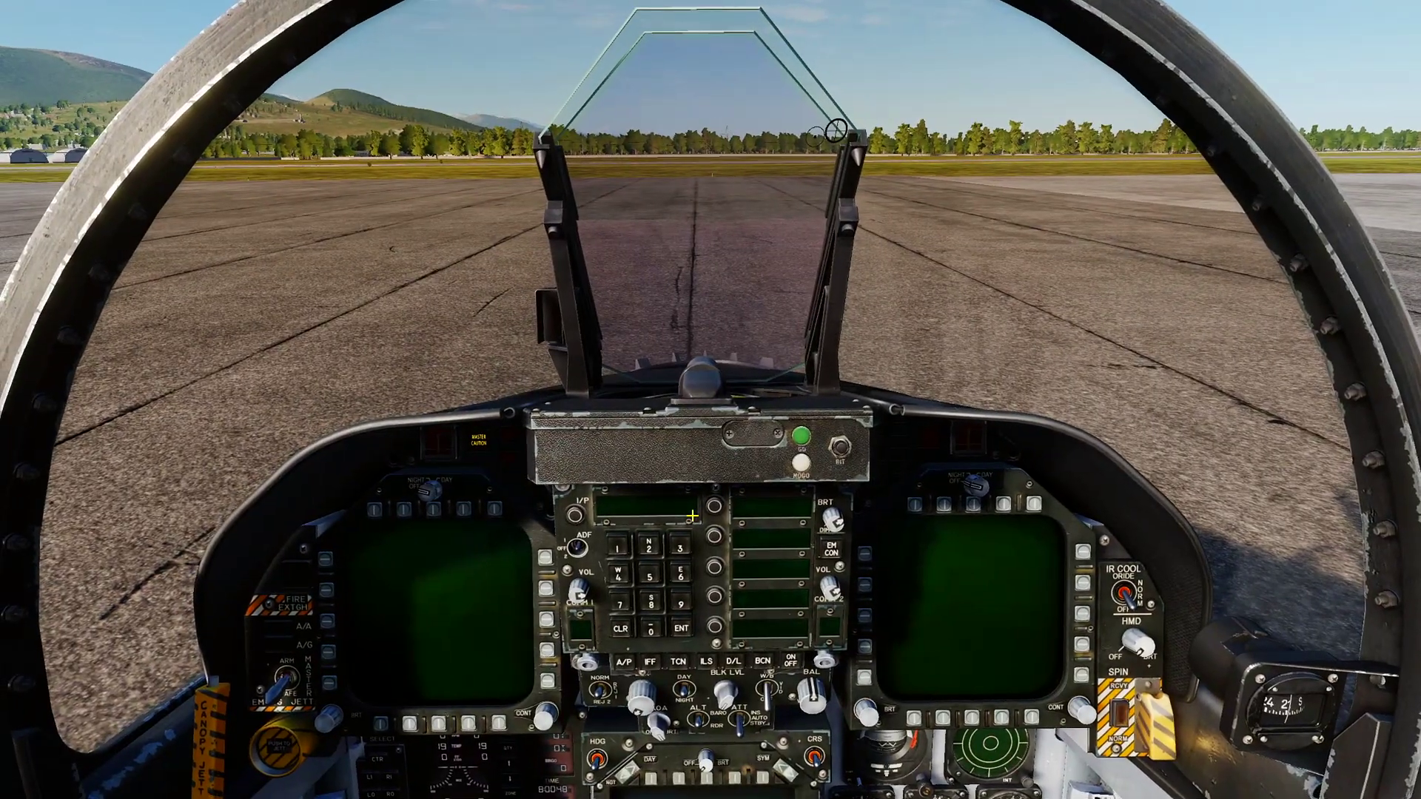
pyautogui.press('\\')
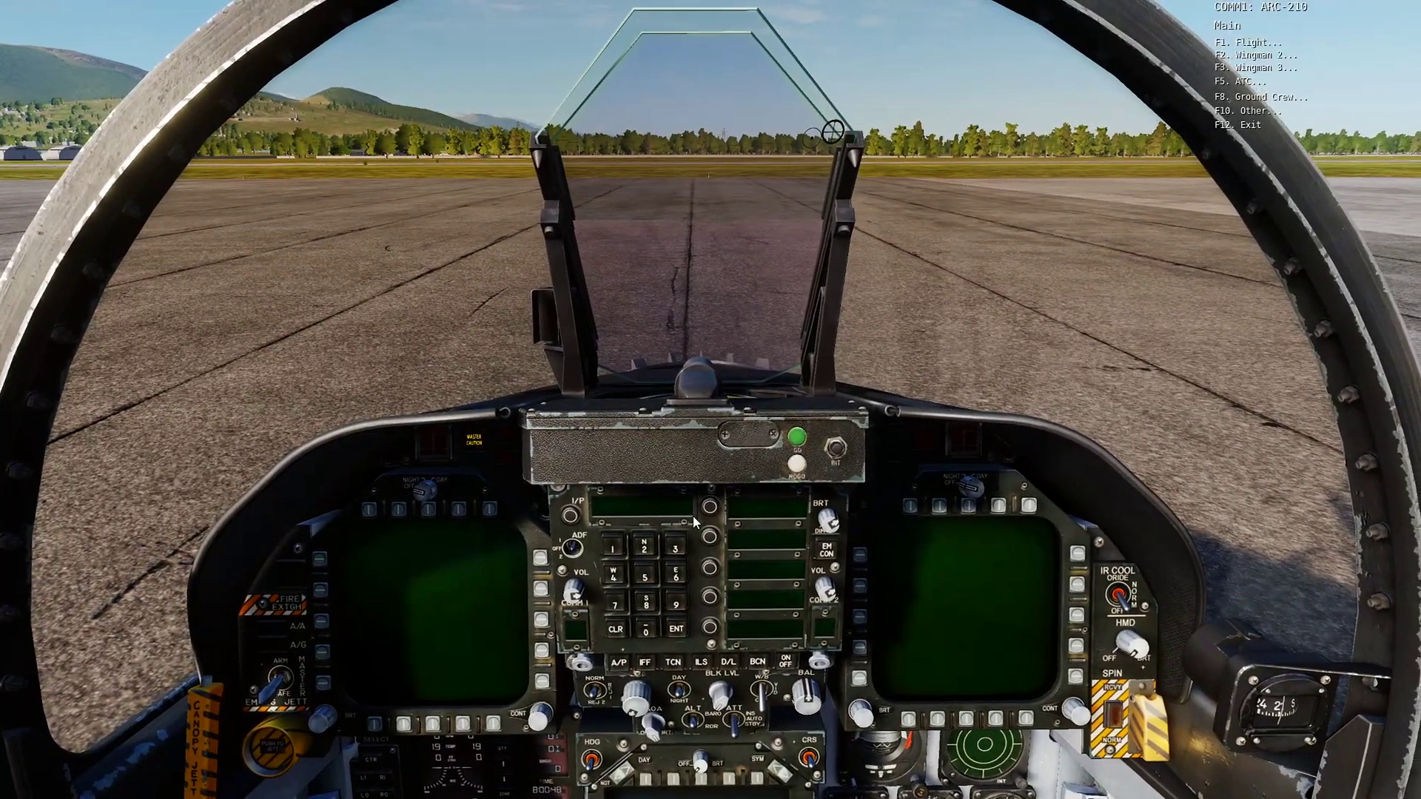
pyautogui.press('F10')
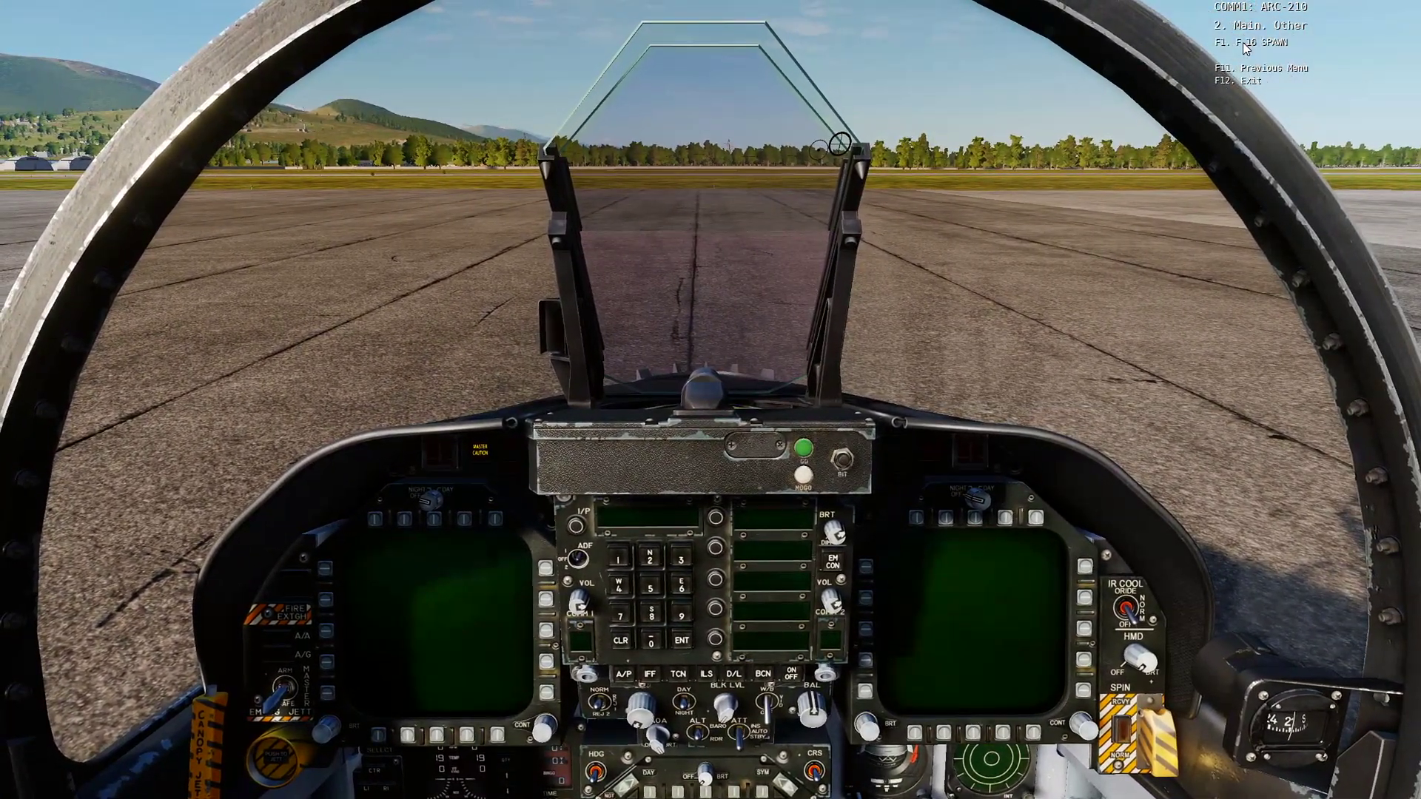
pyautogui.press('F1')
# - Find the spawned F-16 flight lead on the F10 map and view it from outside
pyautogui.press('F10')
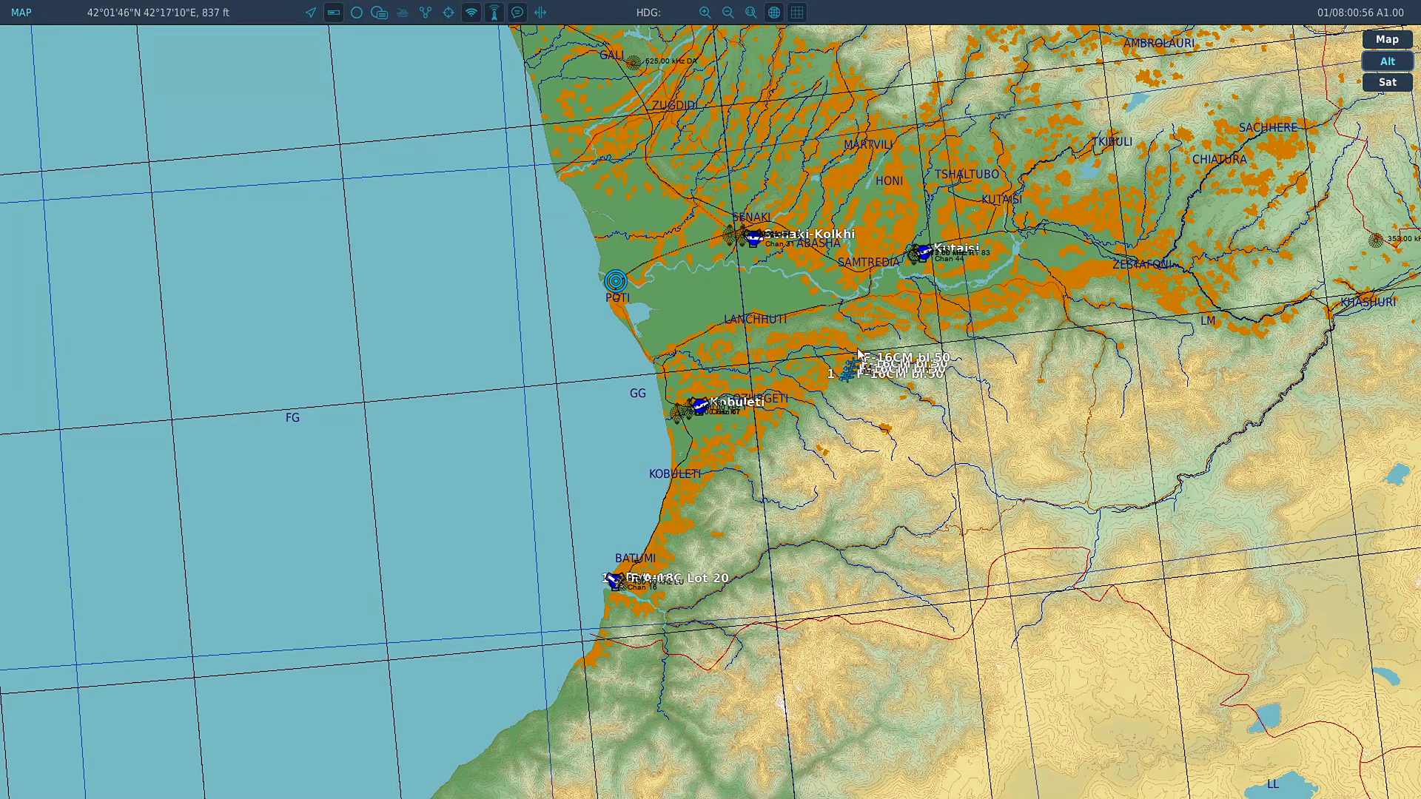
pyautogui.scroll(5, 844, 371)
pyautogui.click(824, 400)
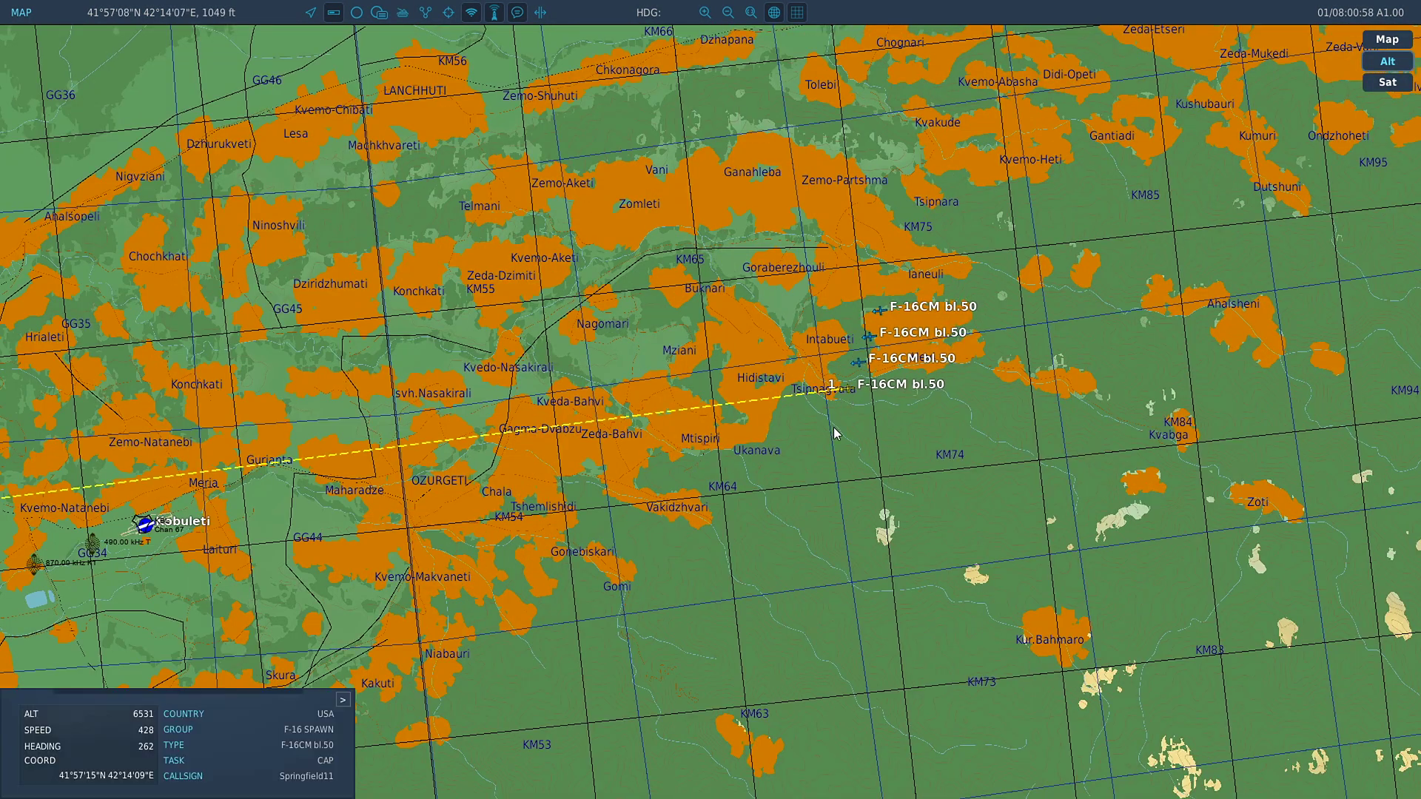
pyautogui.press('F2')
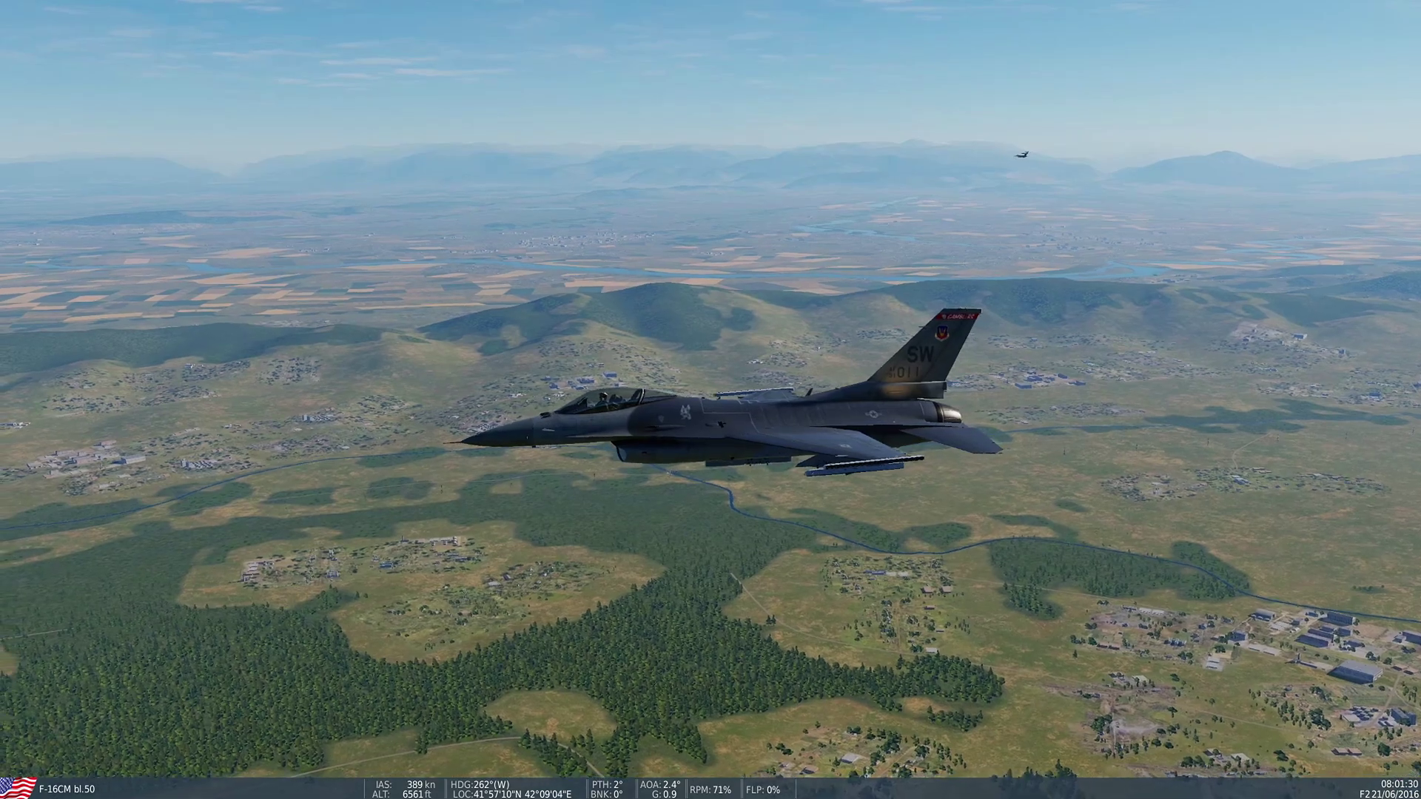
pyautogui.press('F10')
pyautogui.scroll(-1, 624, 422)
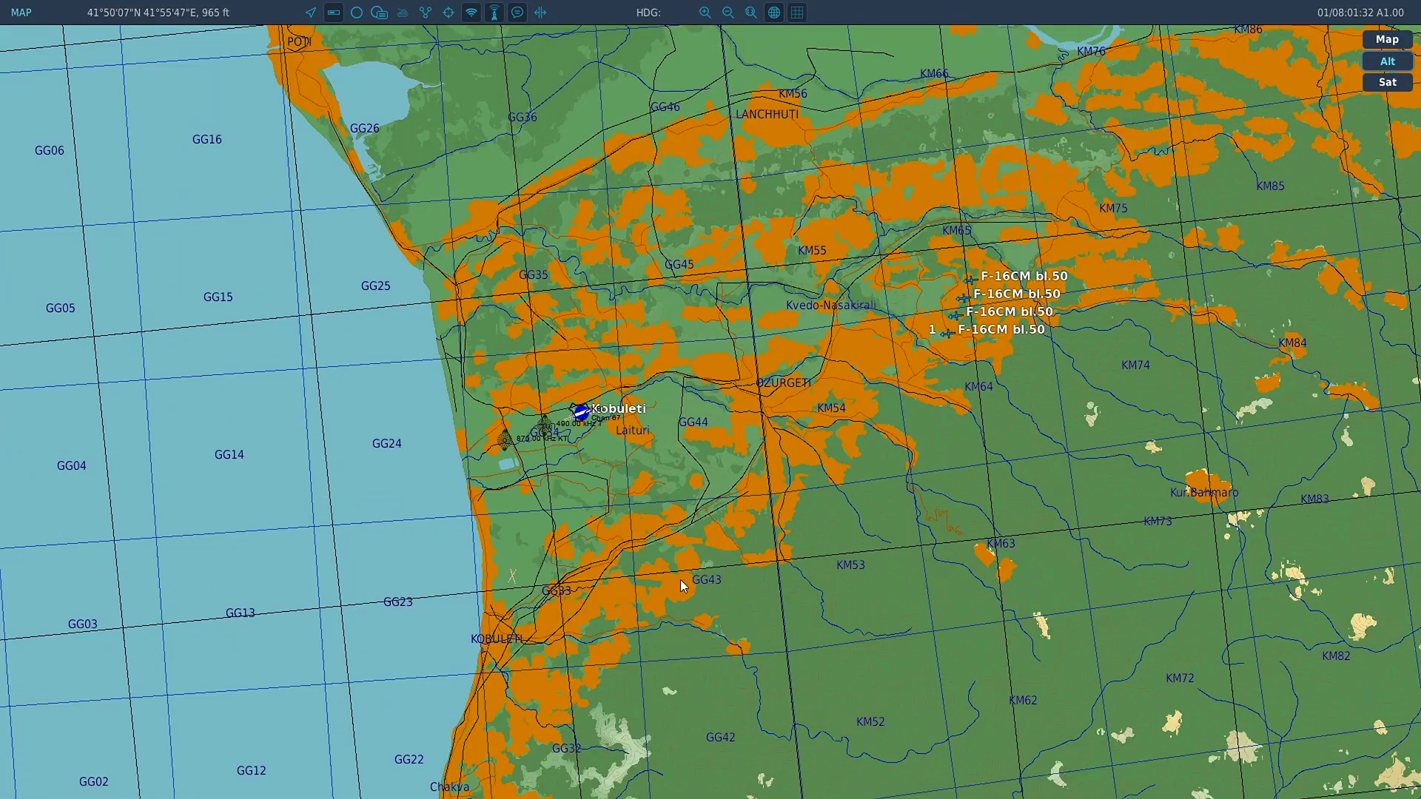
pyautogui.scroll(-1, 681, 518)
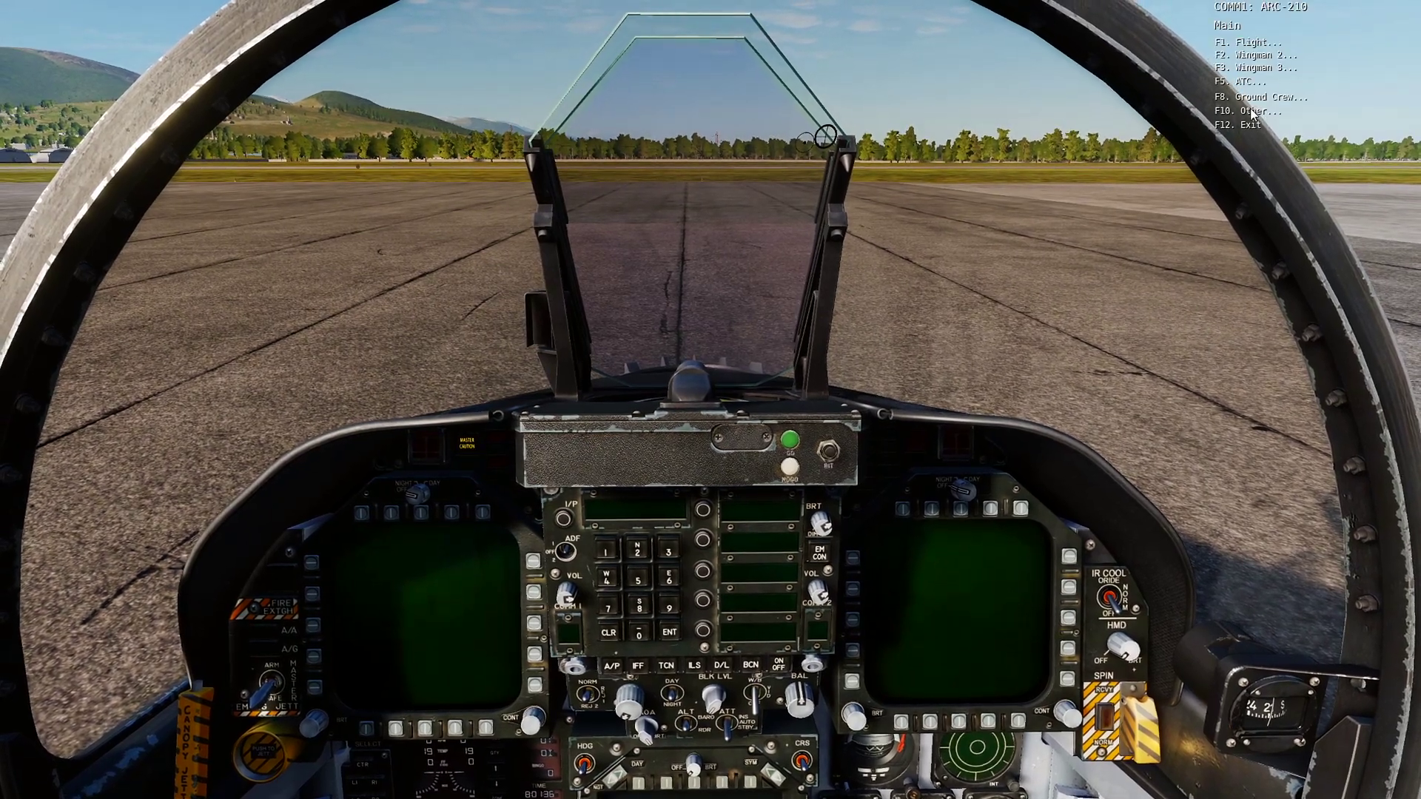
pyautogui.press('F10')
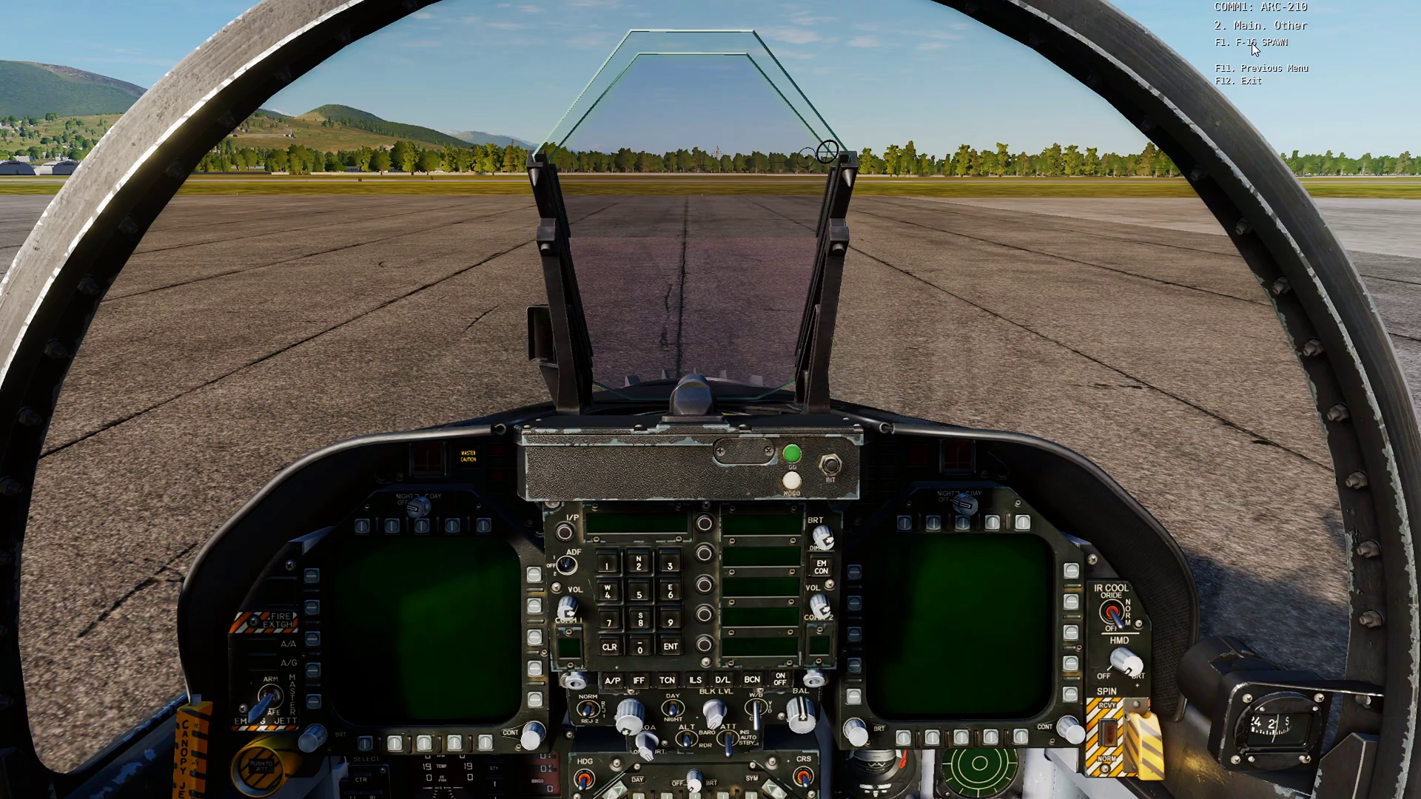
# - Exit the running mission back to the Mission Editor
pyautogui.press('Escape')
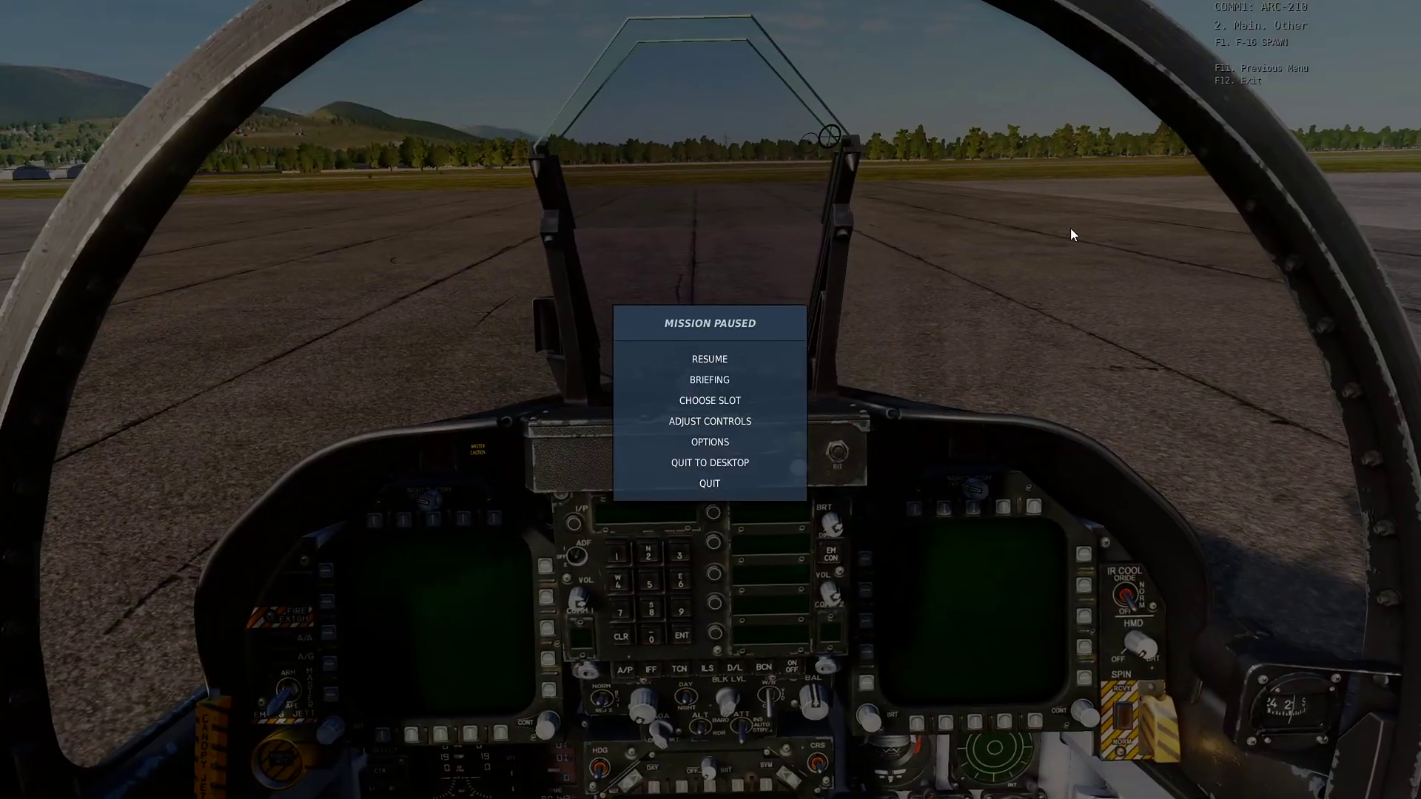
pyautogui.press('Escape')
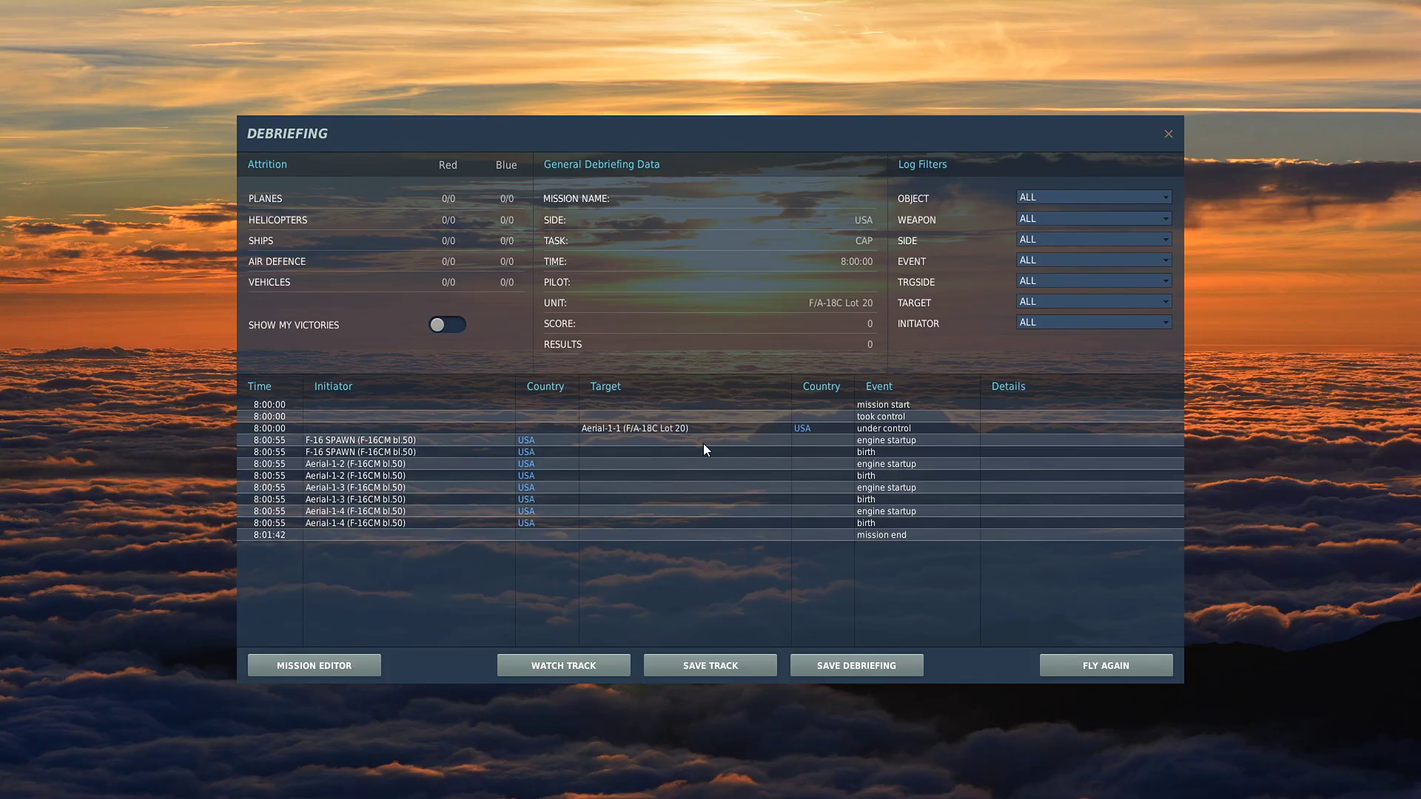
pyautogui.click(353, 665)
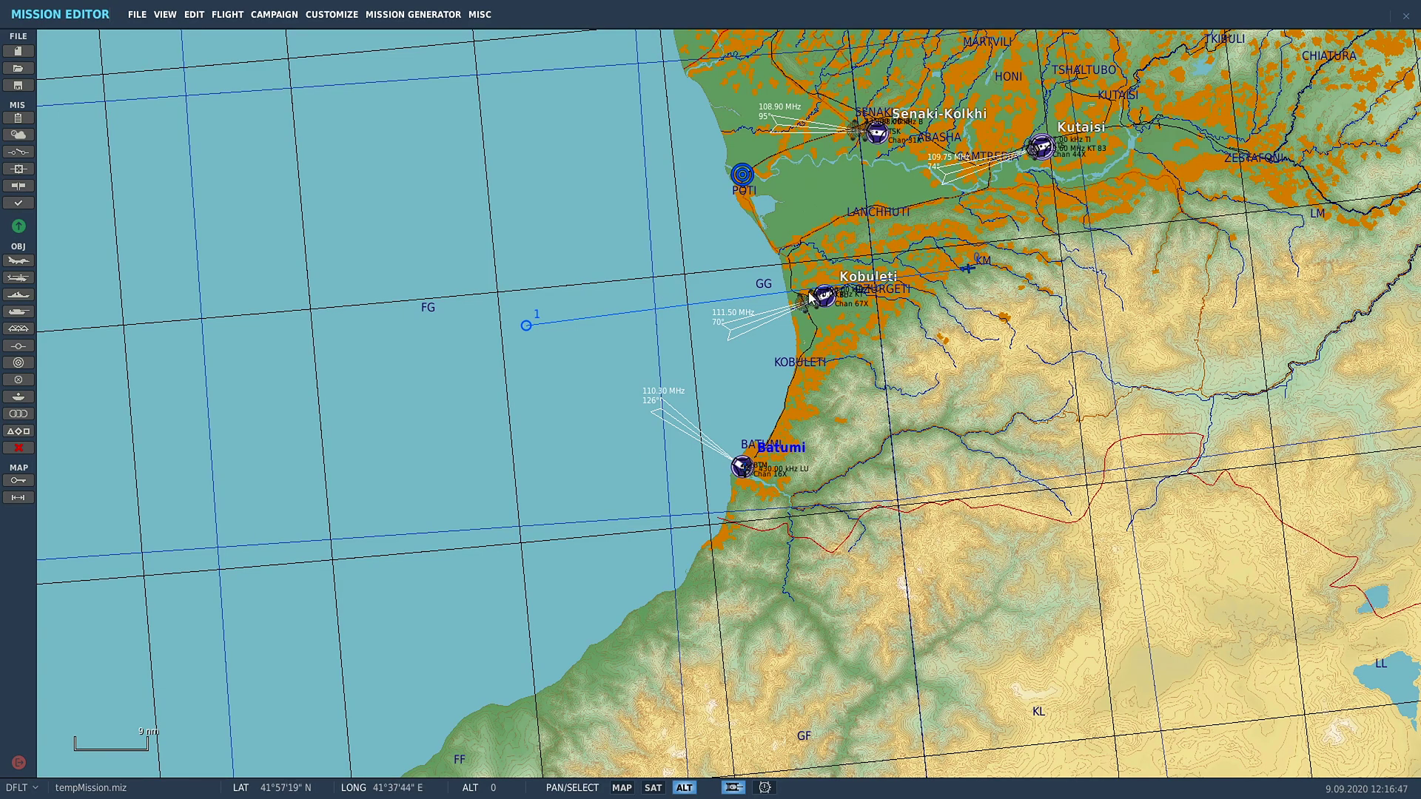
# - Add a RADIO ITEM REMOVE FOR COALITION action for Blue to the SPAWN F-16 trigger
pyautogui.click(18, 153)
pyautogui.click(588, 104)
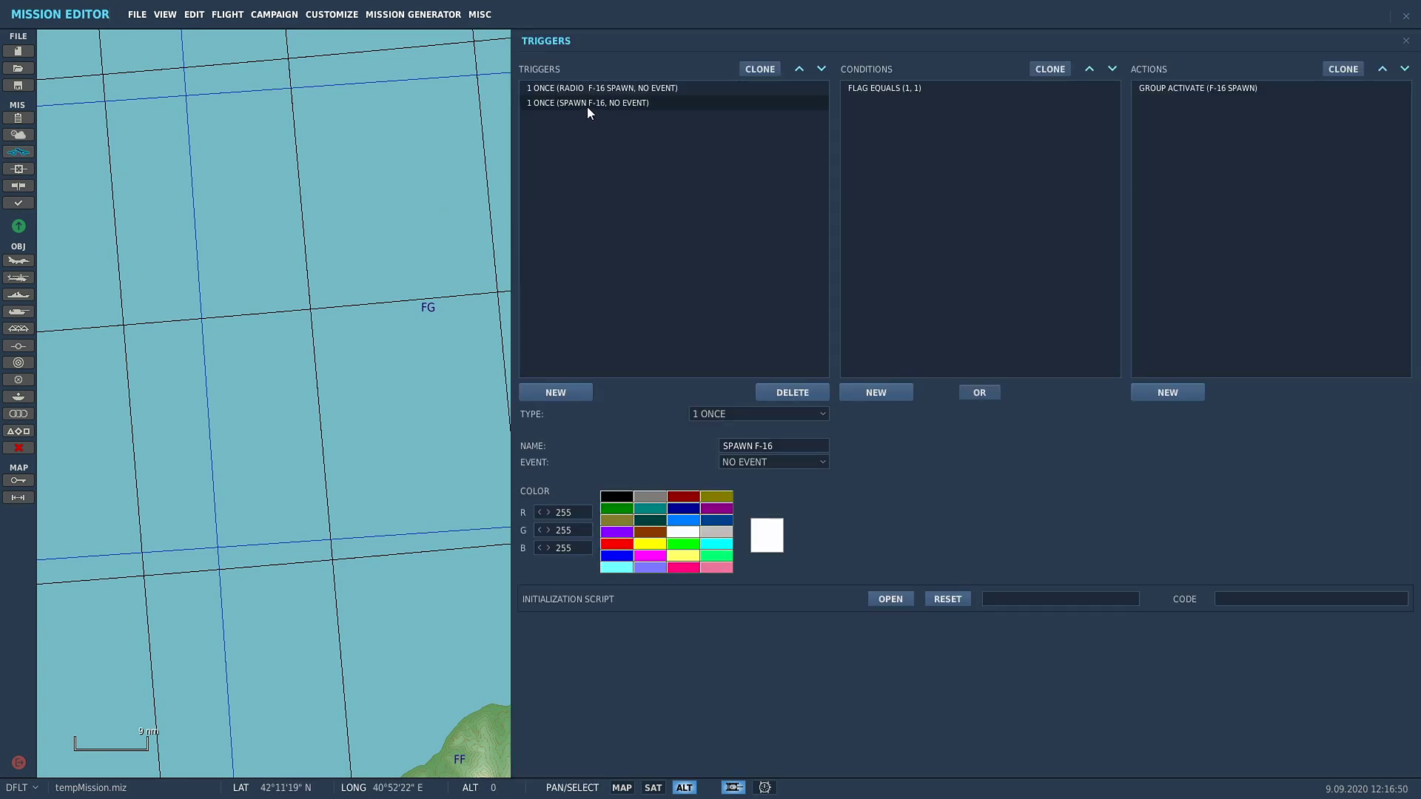
pyautogui.click(1151, 88)
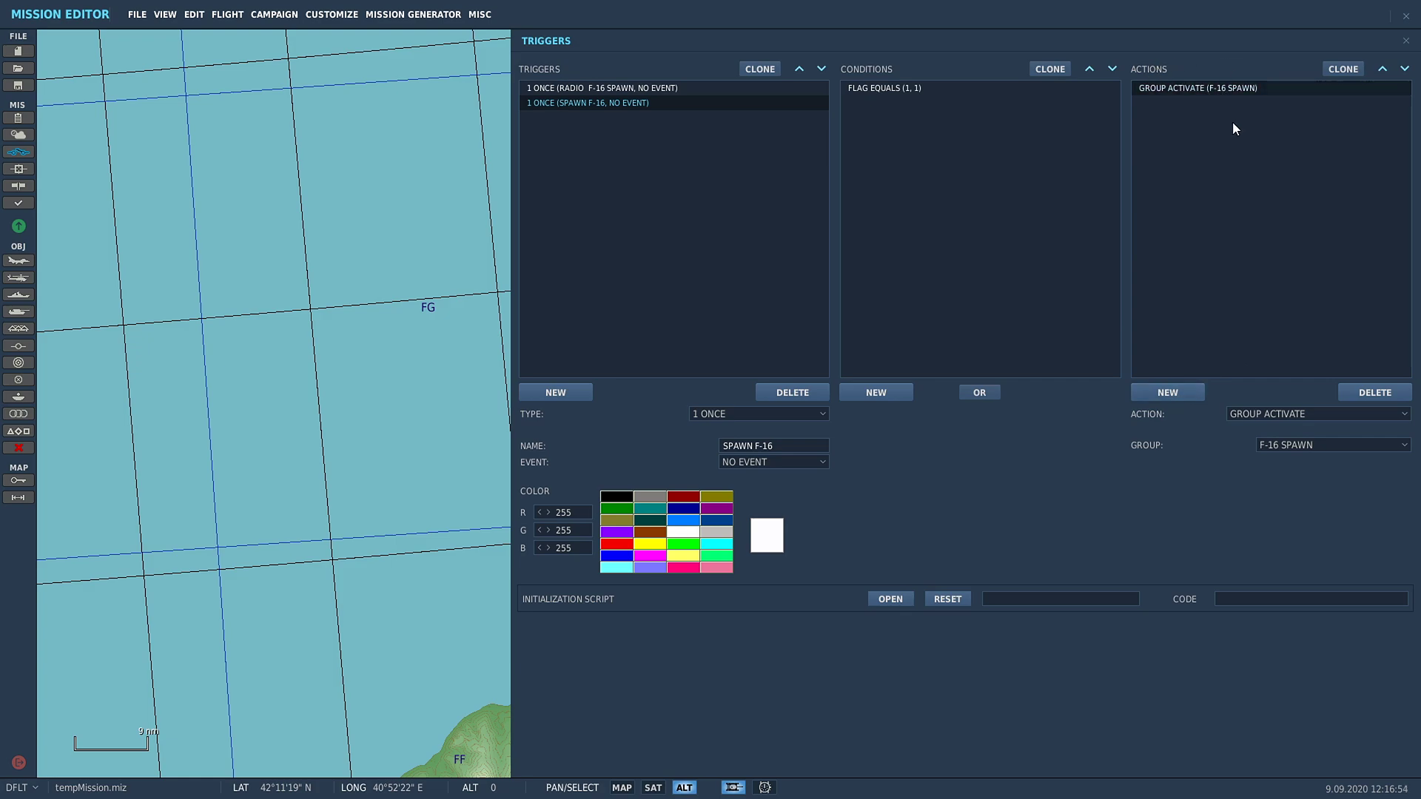
pyautogui.click(1168, 392)
pyautogui.click(1265, 414)
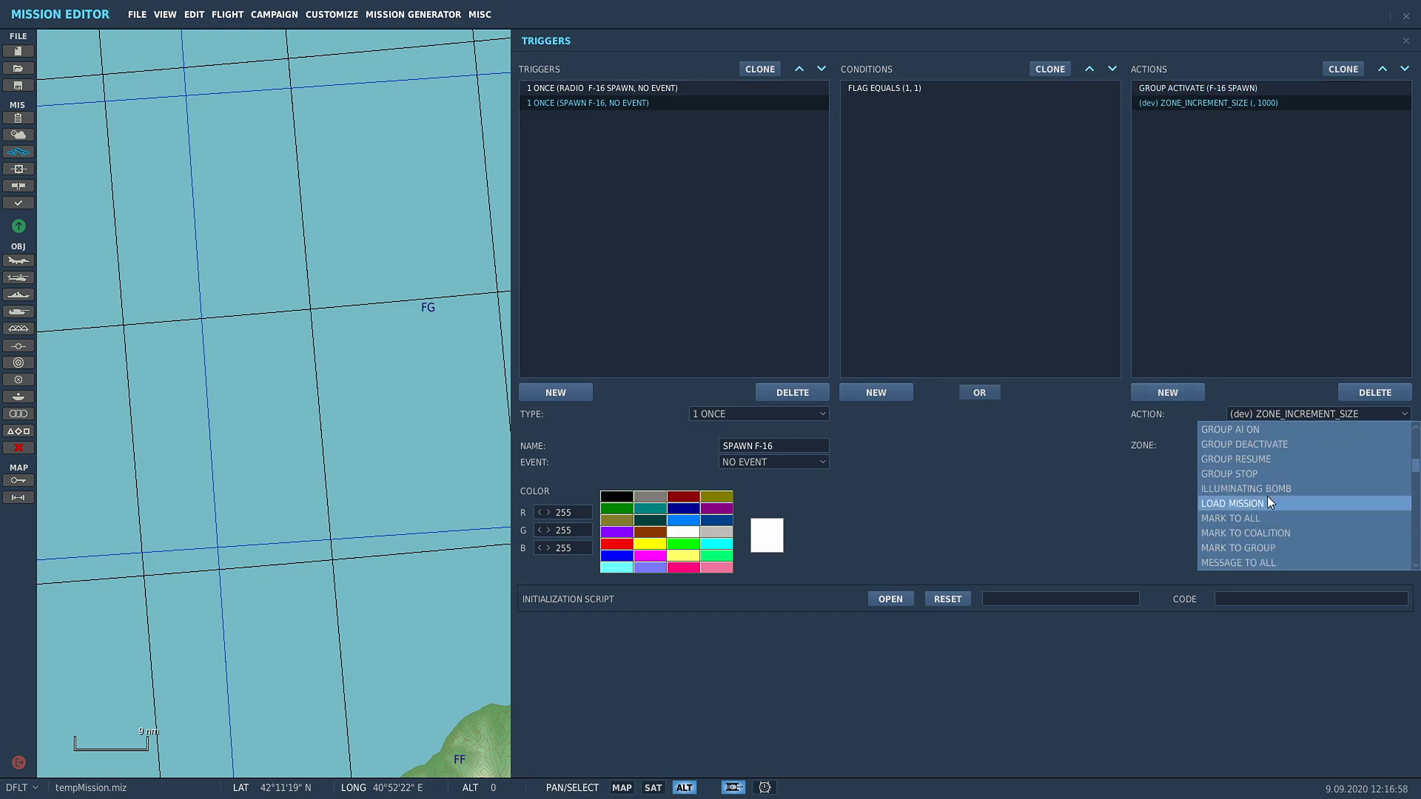
pyautogui.scroll(-3, 1264, 496)
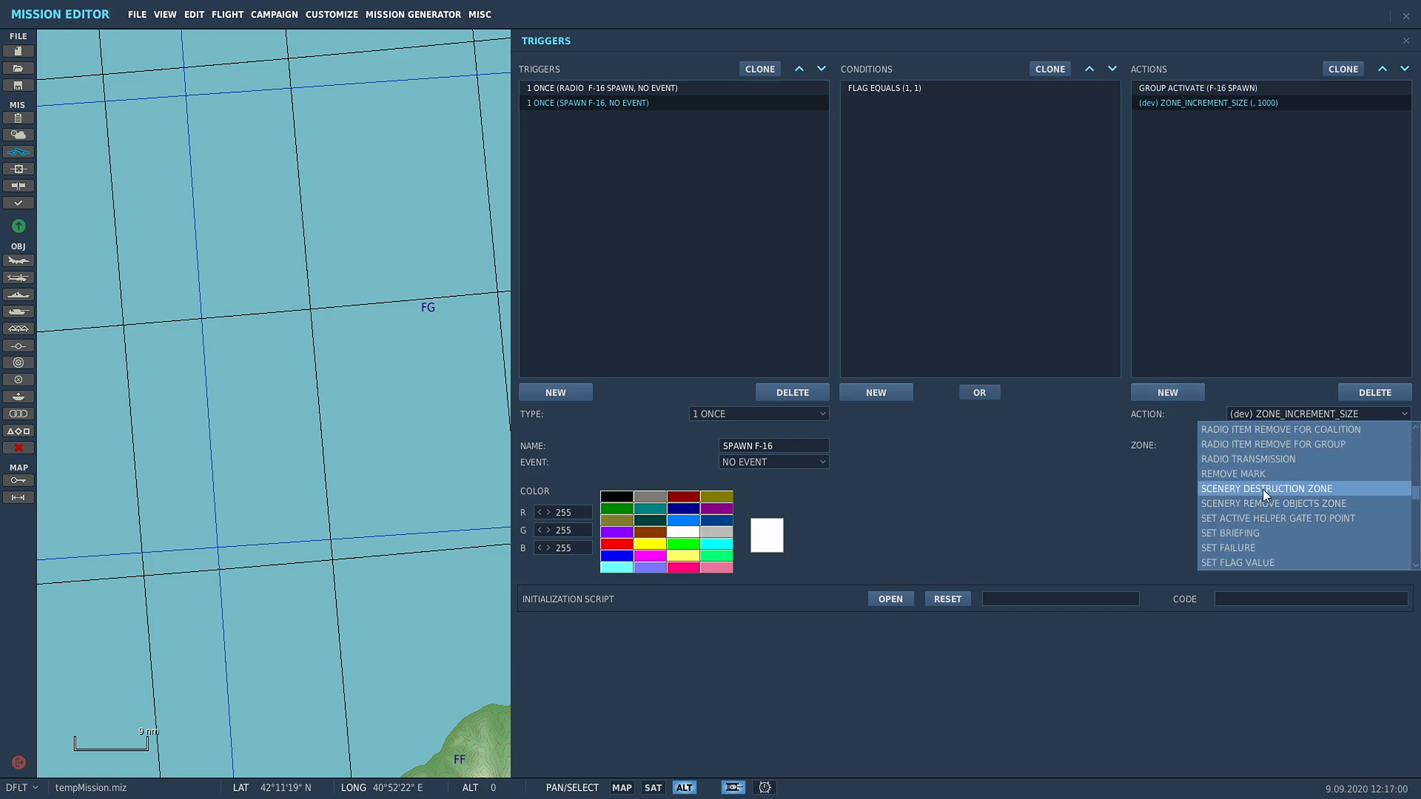
pyautogui.scroll(-2, 1264, 500)
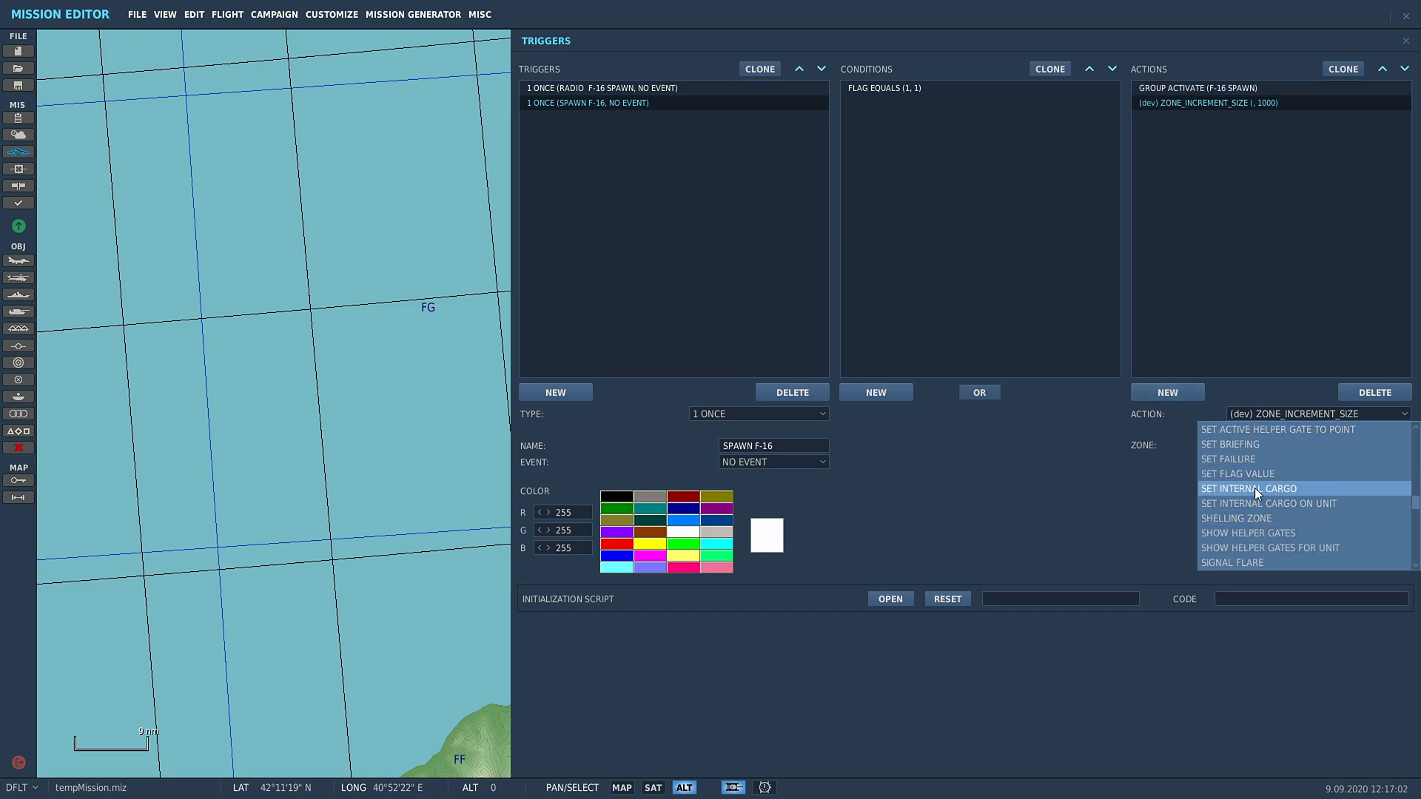
pyautogui.scroll(3, 1259, 481)
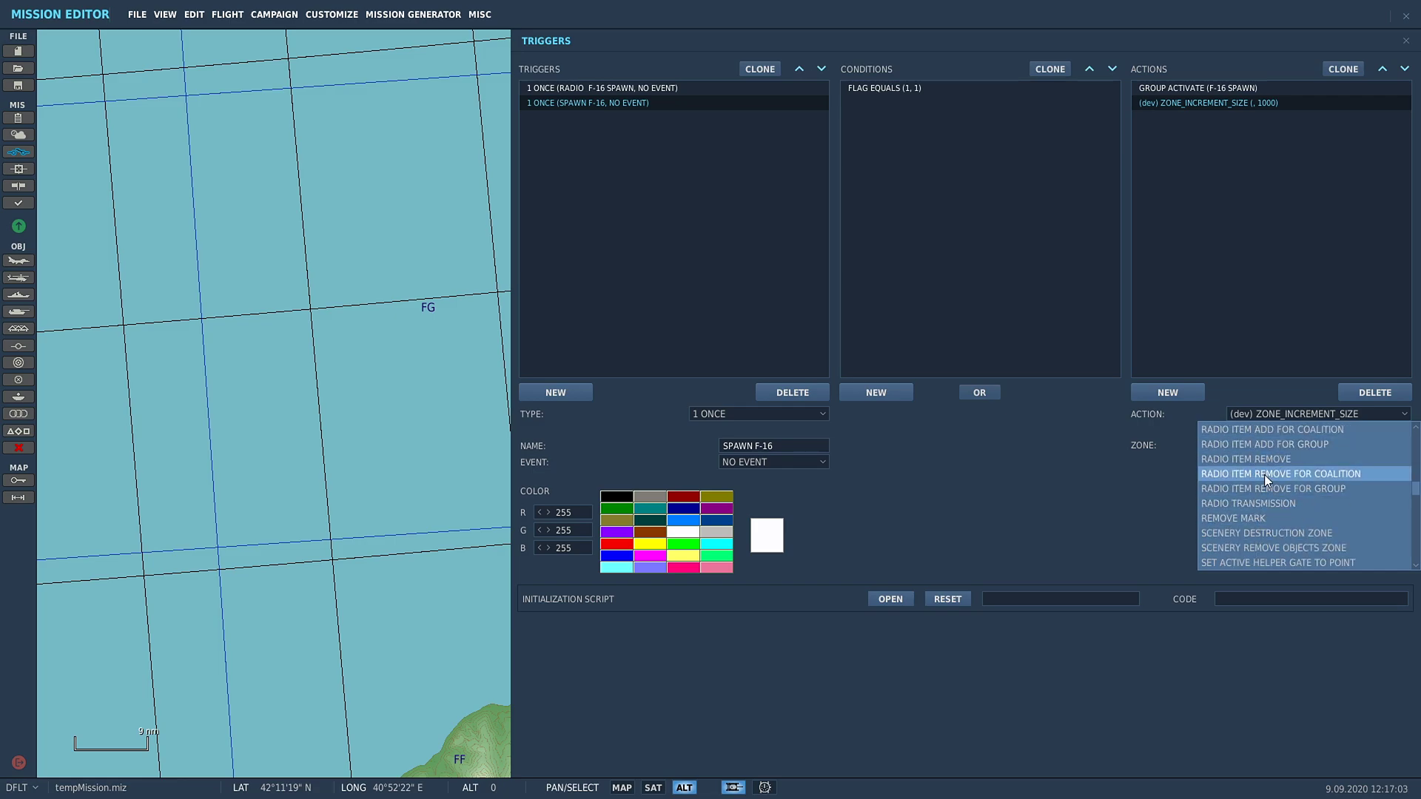
pyautogui.click(1264, 474)
pyautogui.click(1266, 444)
pyautogui.click(1274, 472)
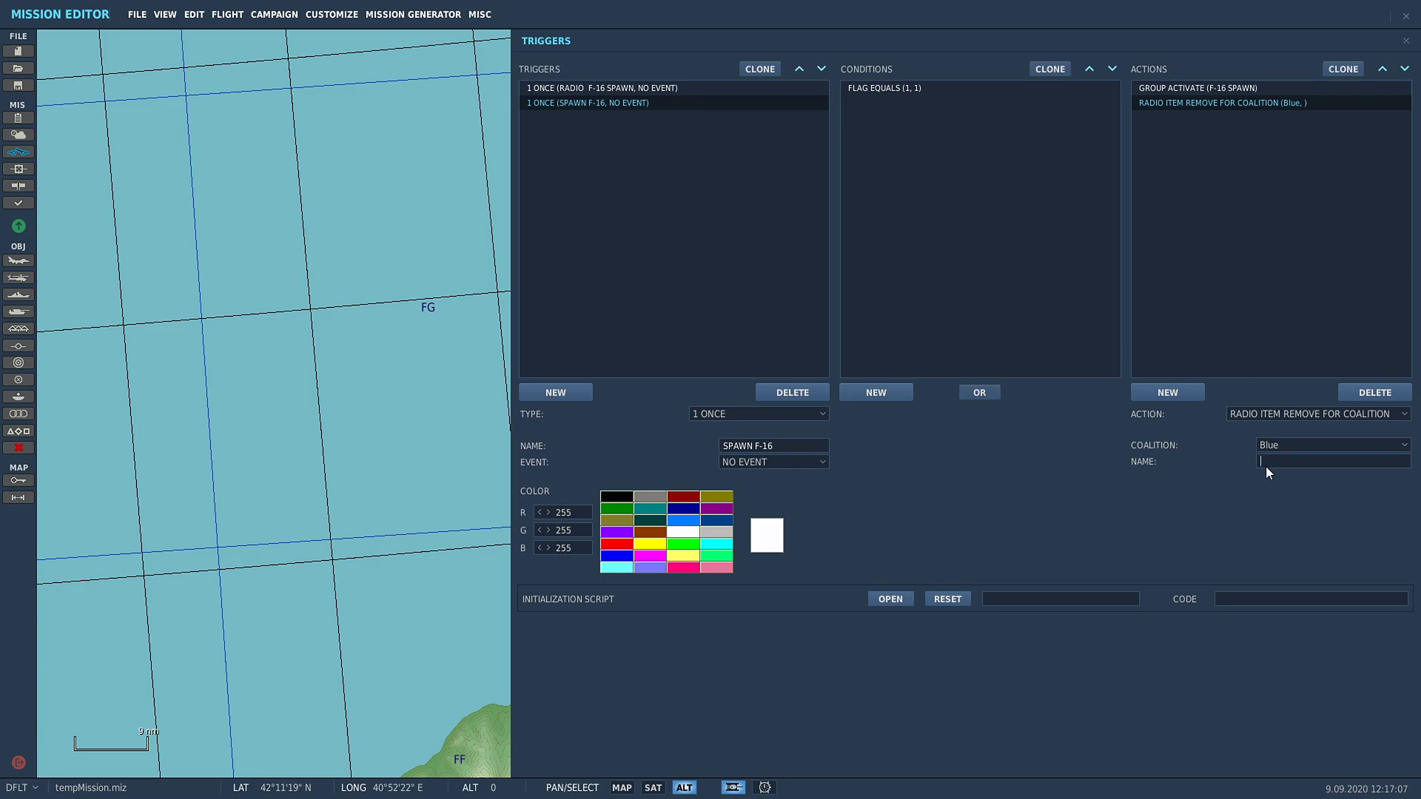
# - Reuse the radio item name F-16 SPAWN from RADIO F-16 SPAWN for the removal action
pyautogui.click(593, 87)
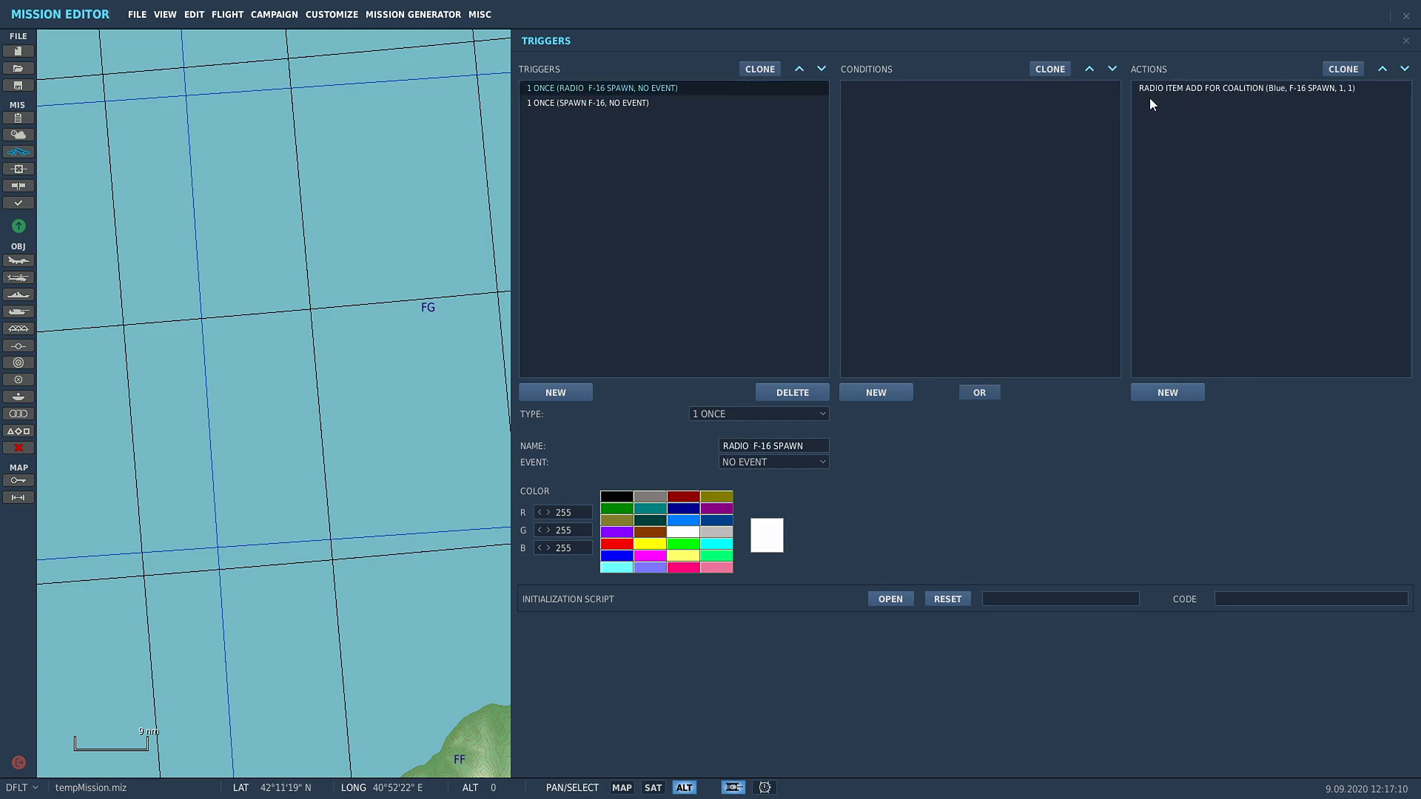
pyautogui.click(1176, 90)
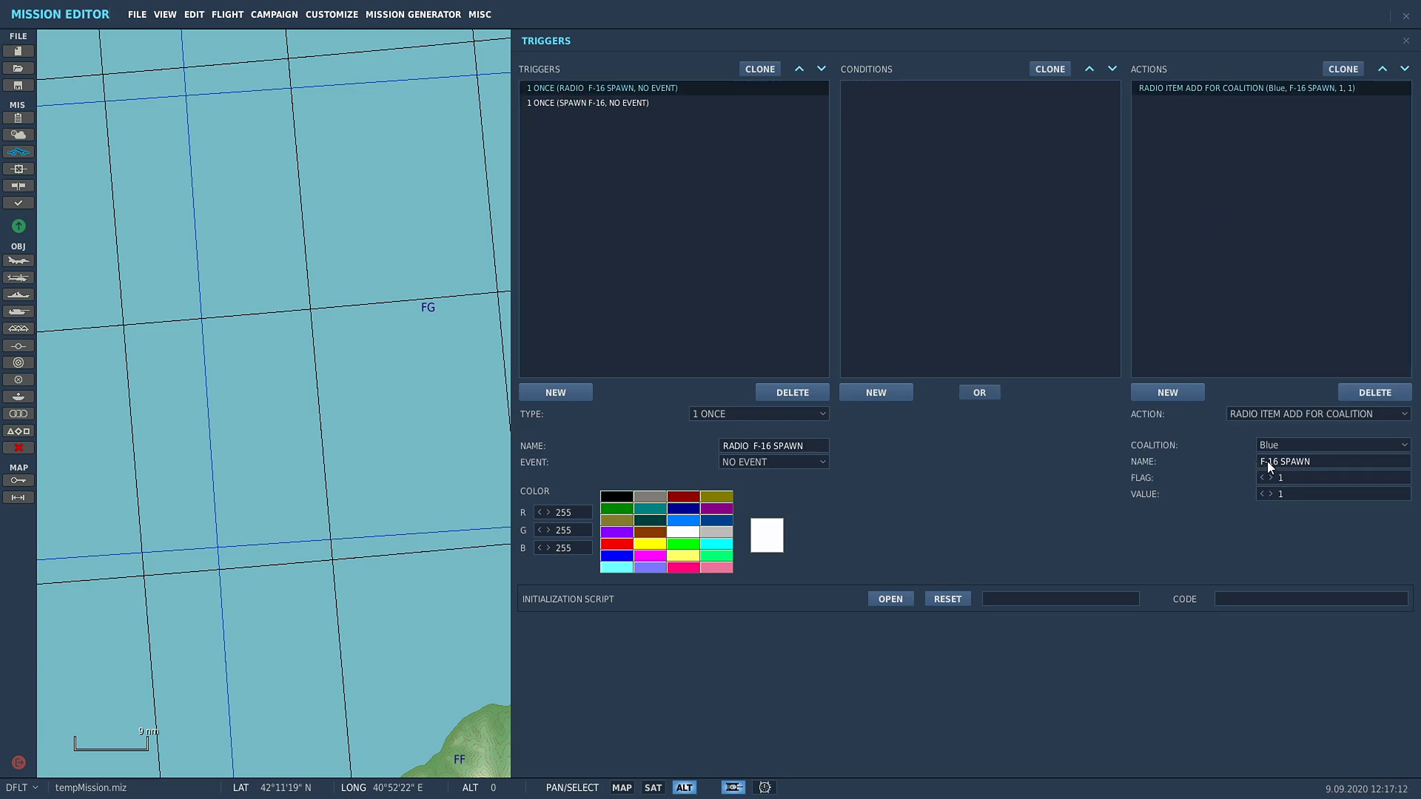
pyautogui.moveTo(1316, 463); pyautogui.dragTo(1143, 464)
pyautogui.click(658, 103)
pyautogui.click(1186, 103)
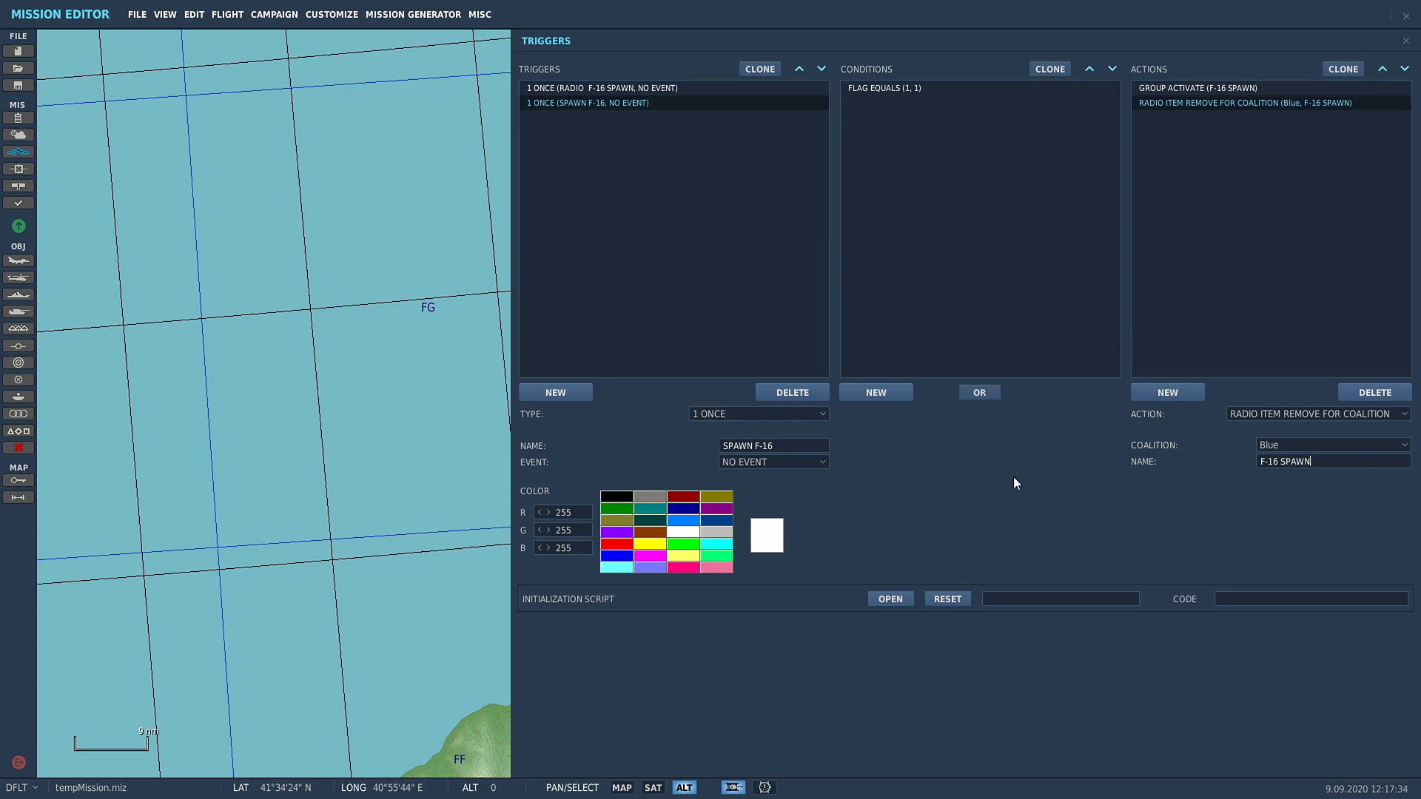
# - Fly the unsaved mission in the F/A-18C Pilot role and enter the cockpit
pyautogui.click(301, 510)
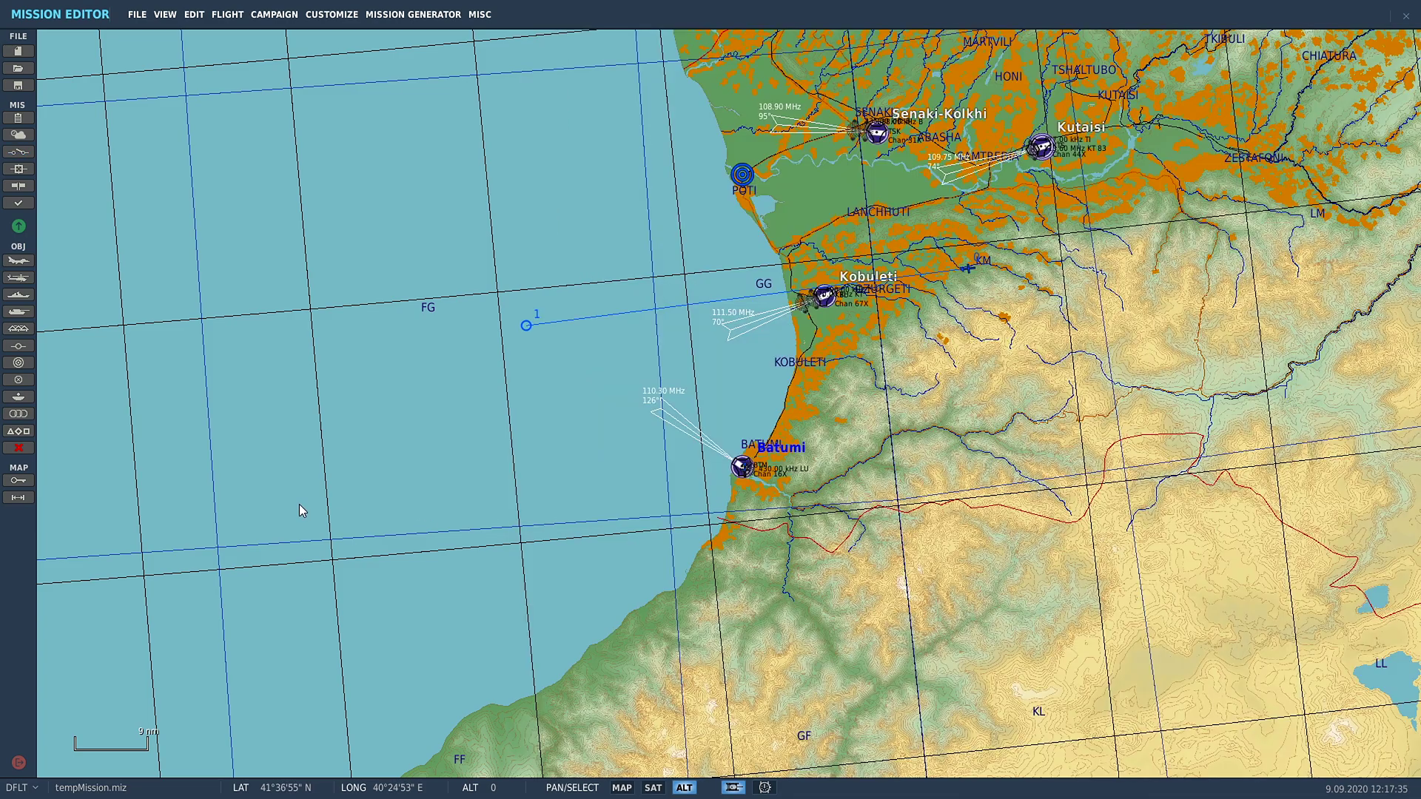
pyautogui.click(19, 231)
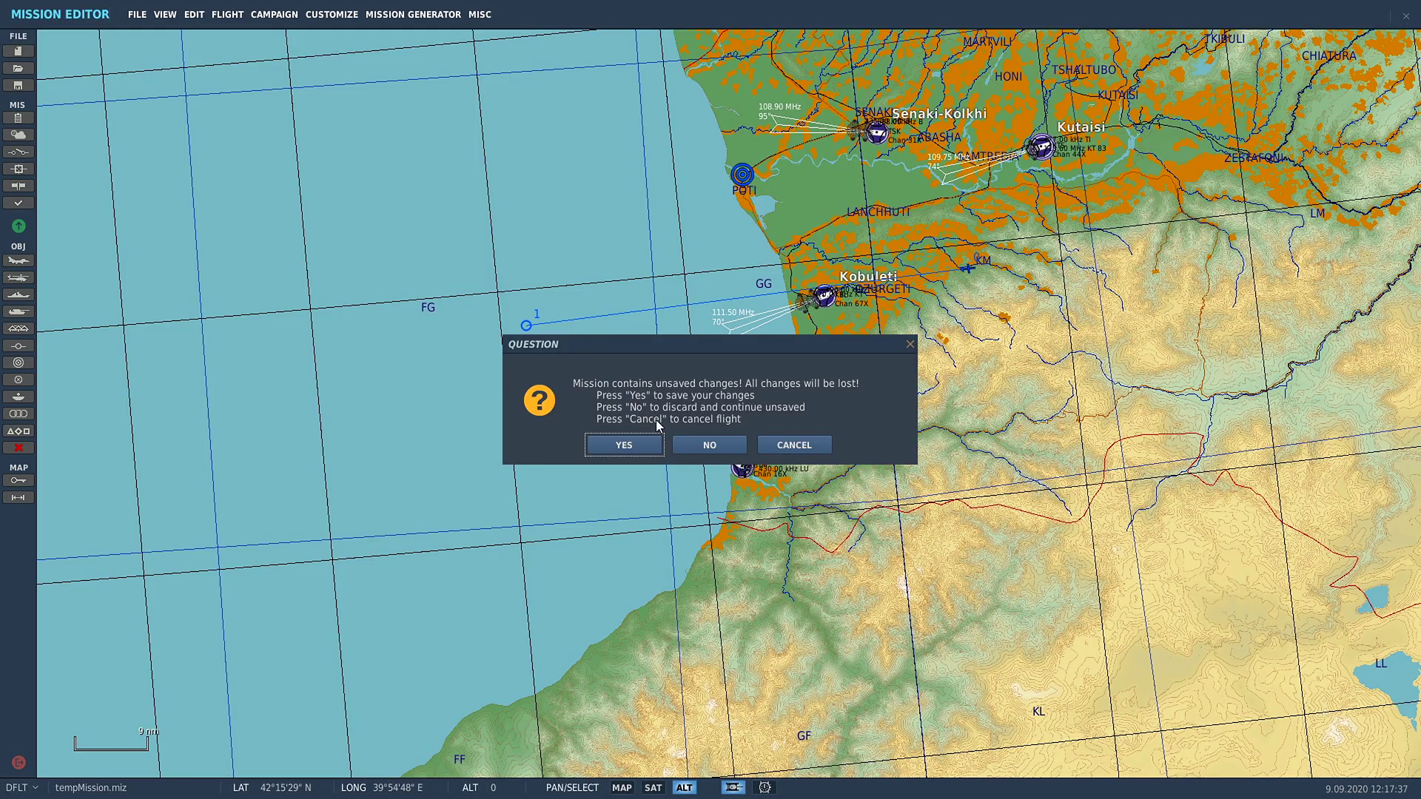
pyautogui.click(683, 447)
pyautogui.click(1119, 670)
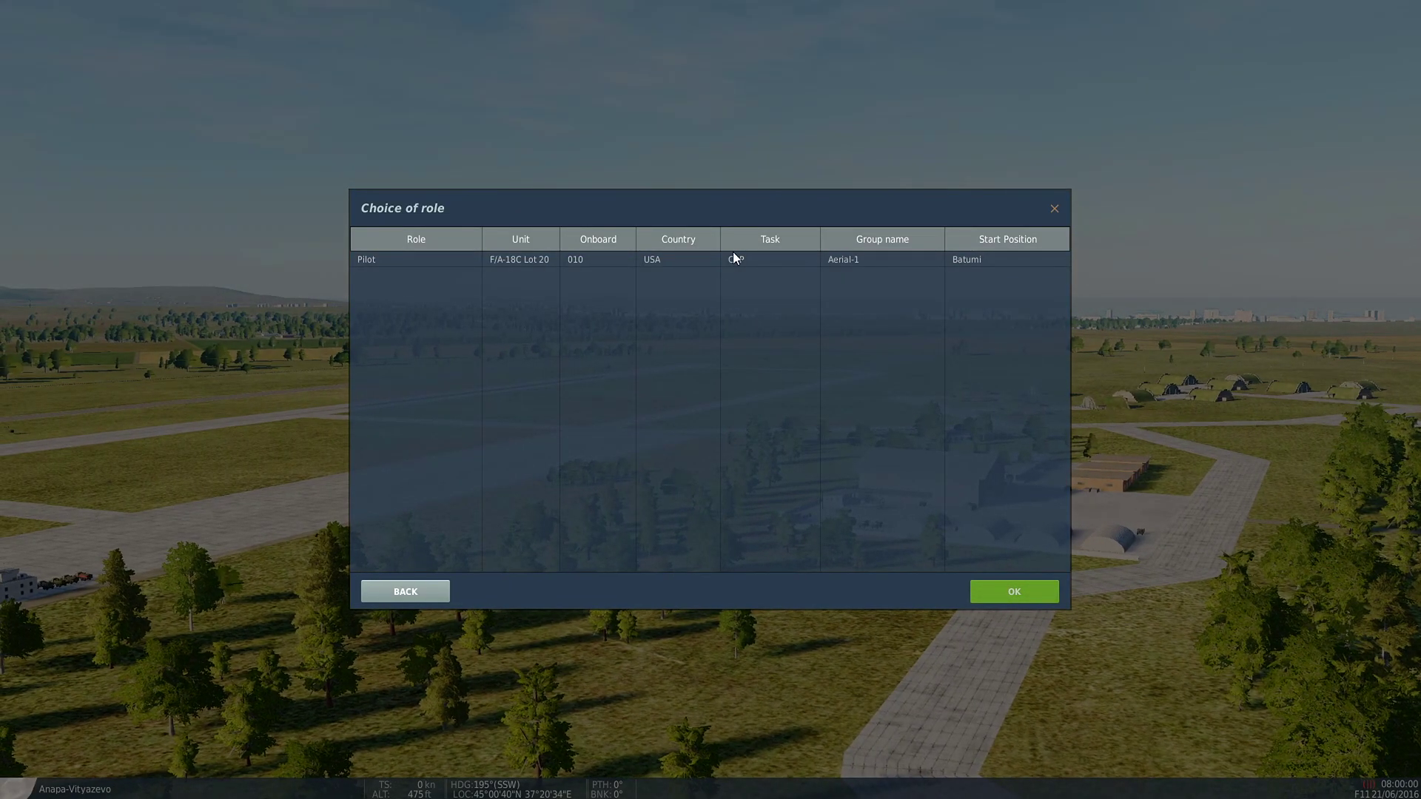
pyautogui.click(733, 255)
pyautogui.click(1014, 591)
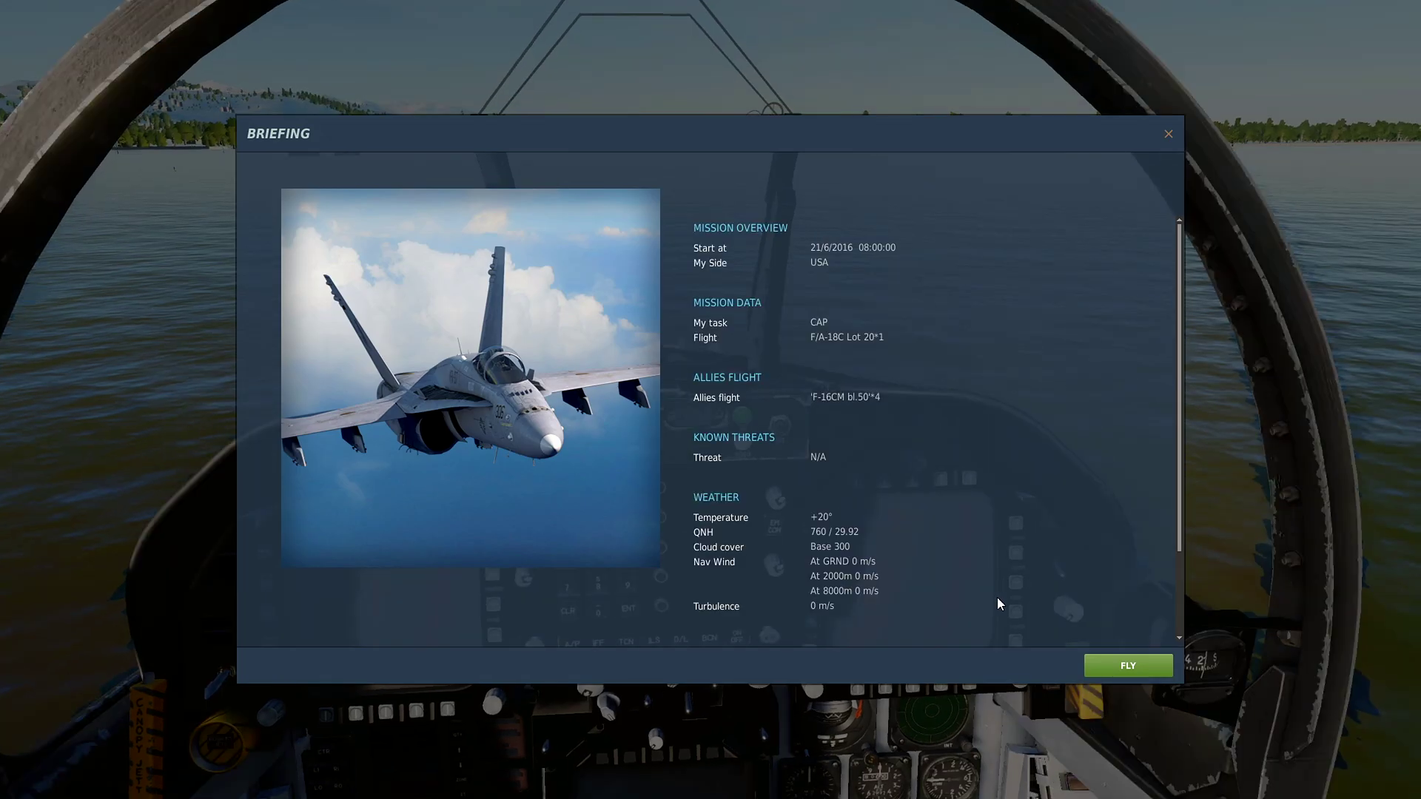
pyautogui.click(1126, 666)
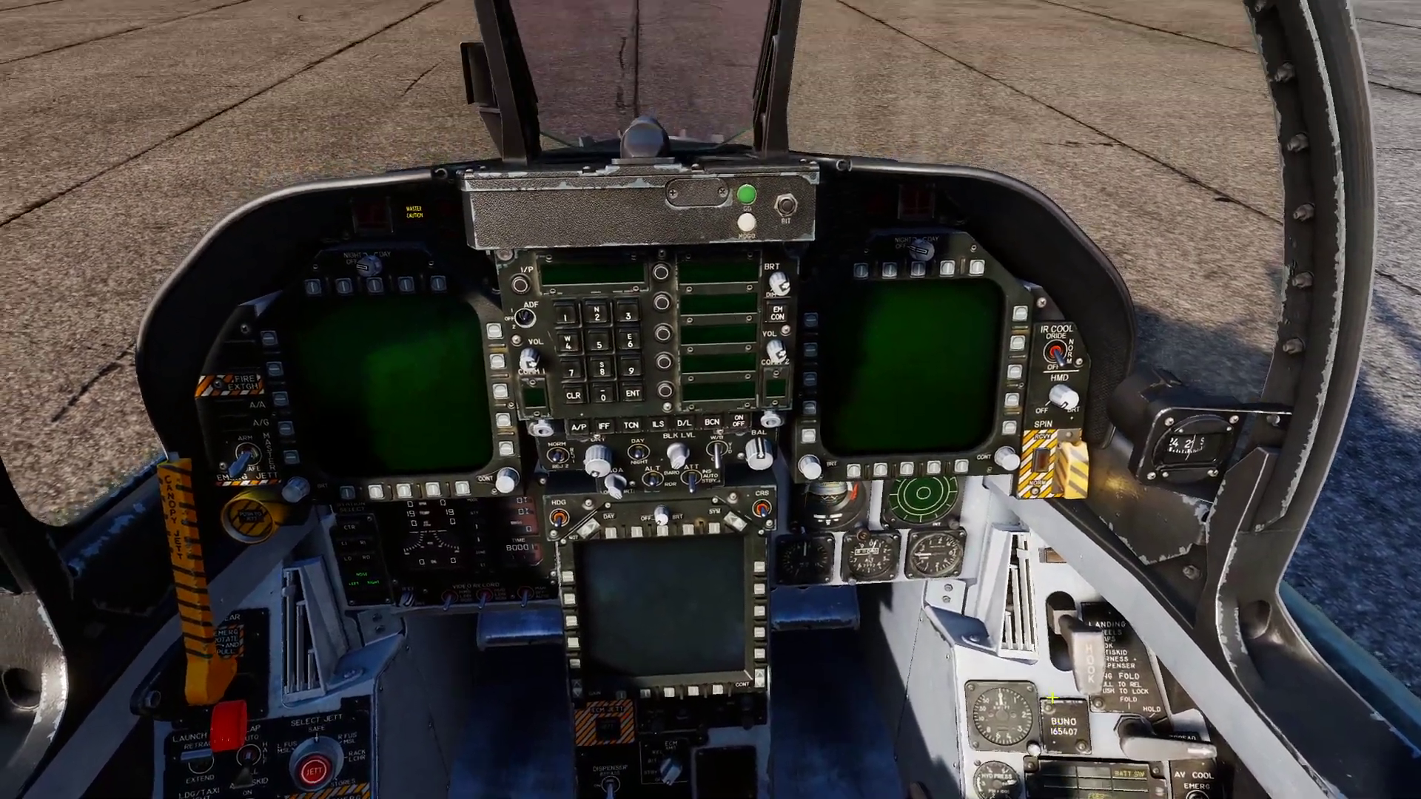
# - Call F-16 SPAWN from the radio's Other menu, check the map, then recheck the radio menu
pyautogui.press('F10')
pyautogui.press('F1')
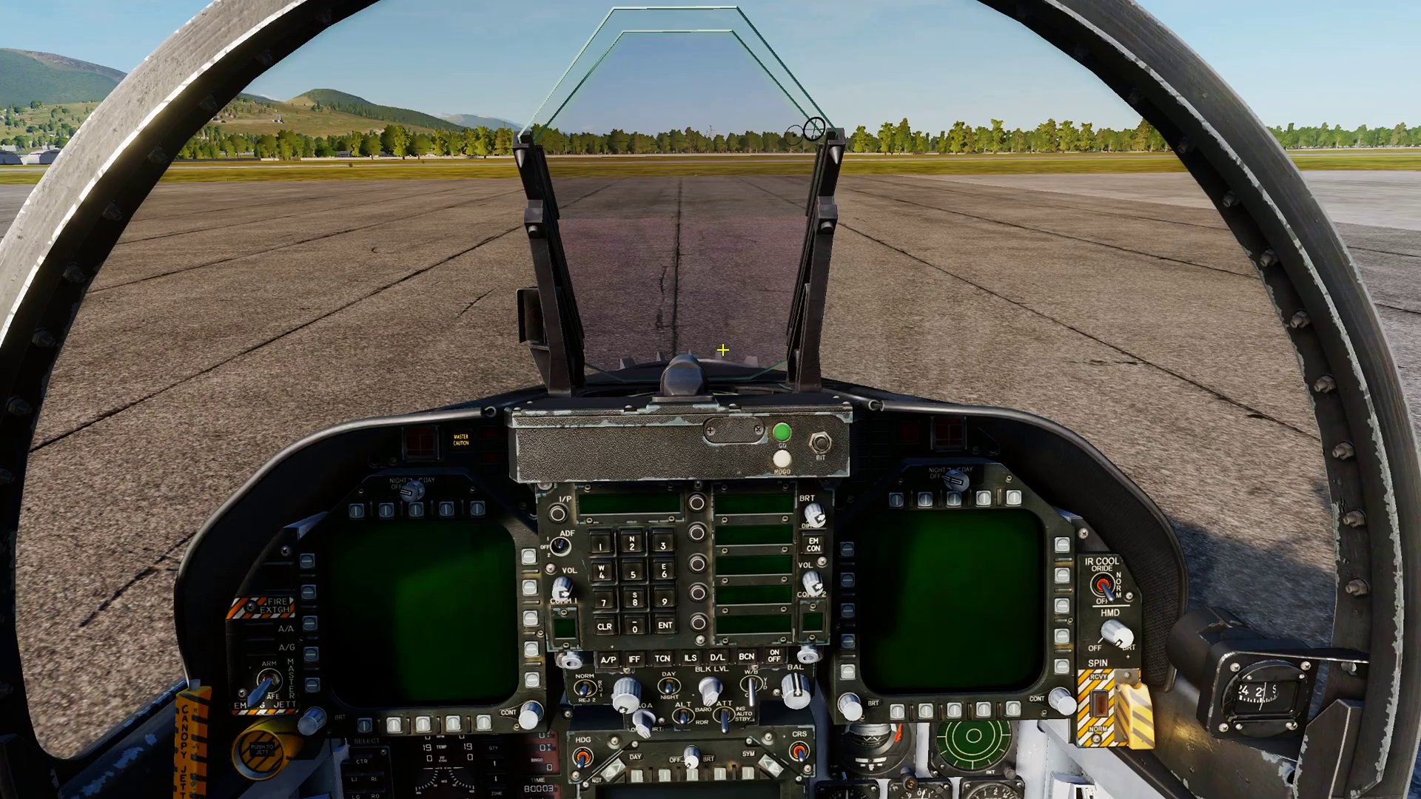
pyautogui.press('\\')
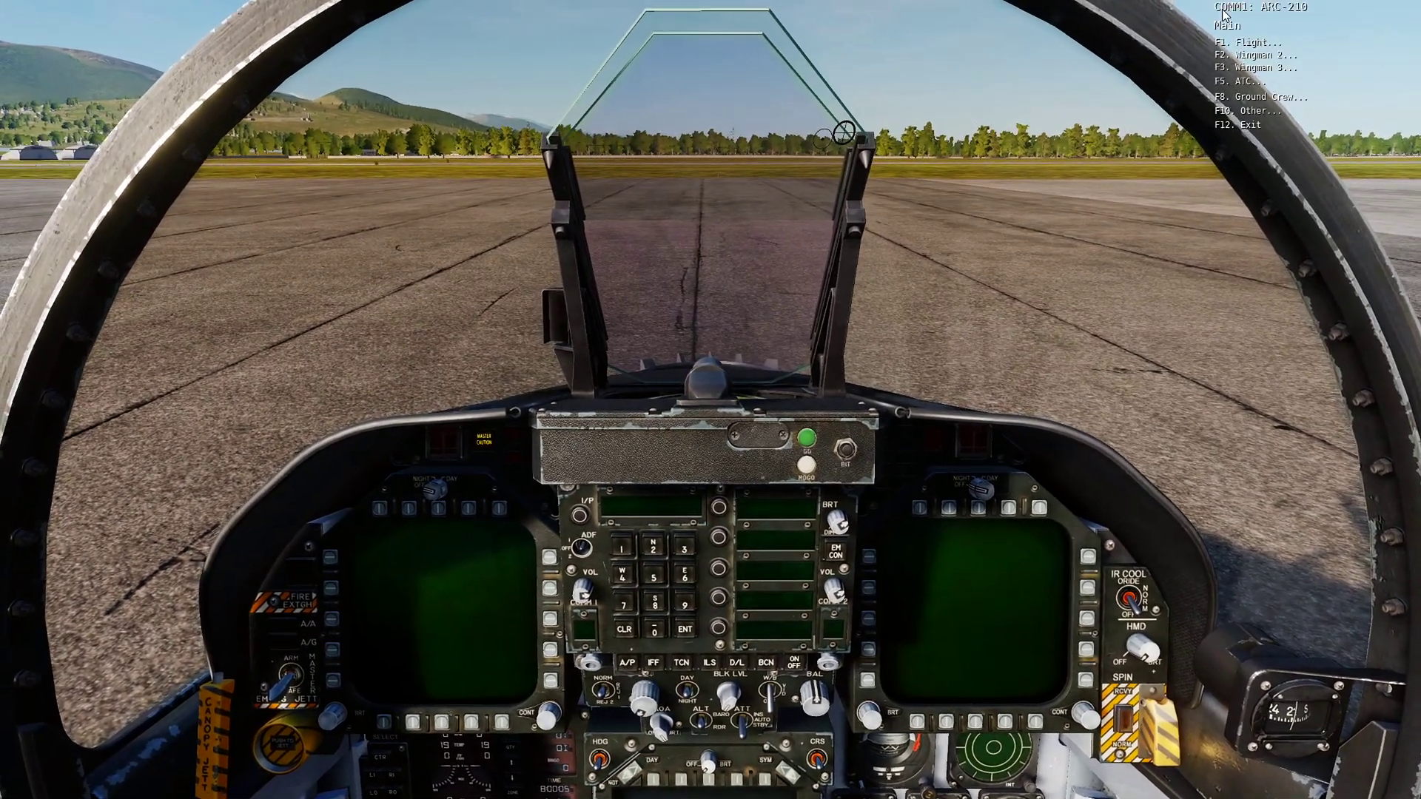
pyautogui.press('F10')
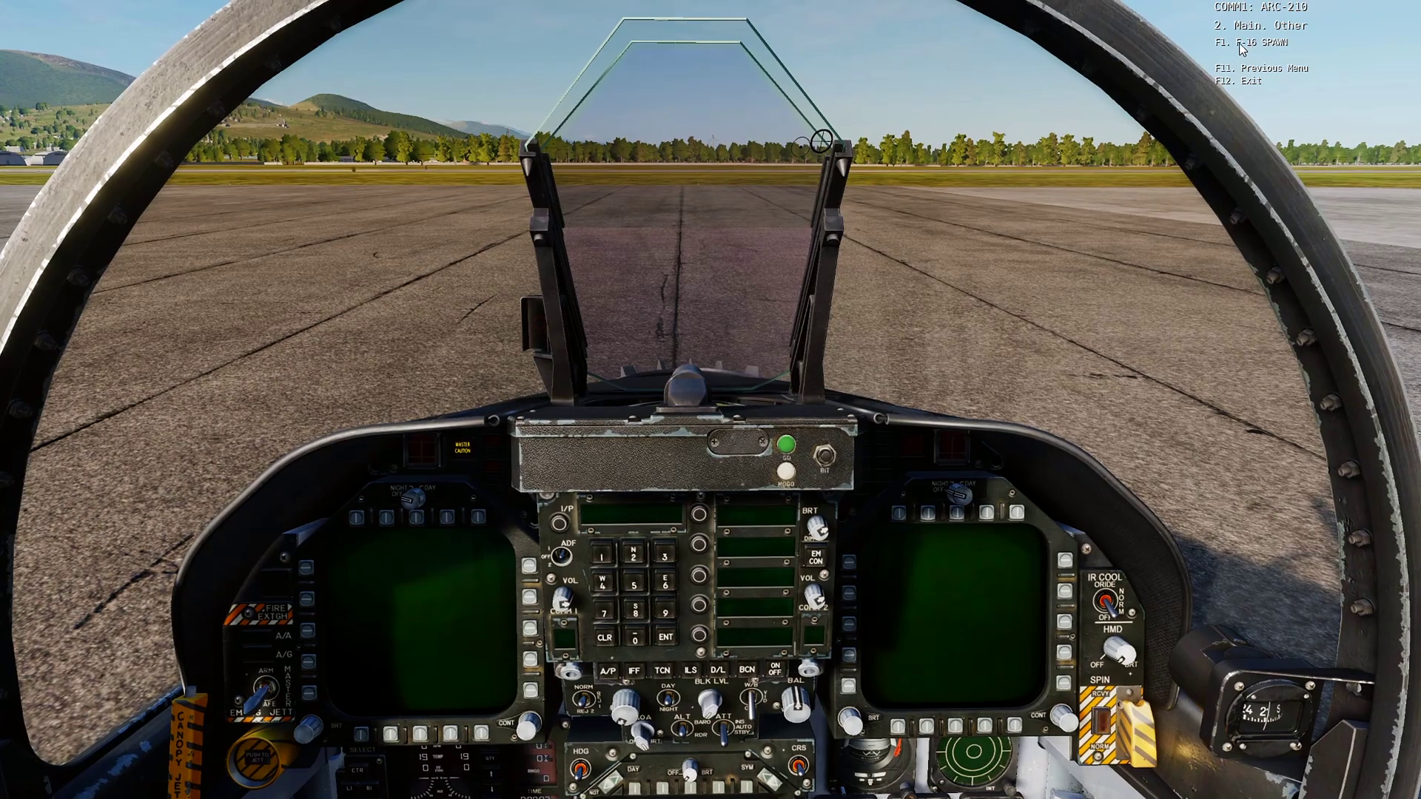
pyautogui.press('F1')
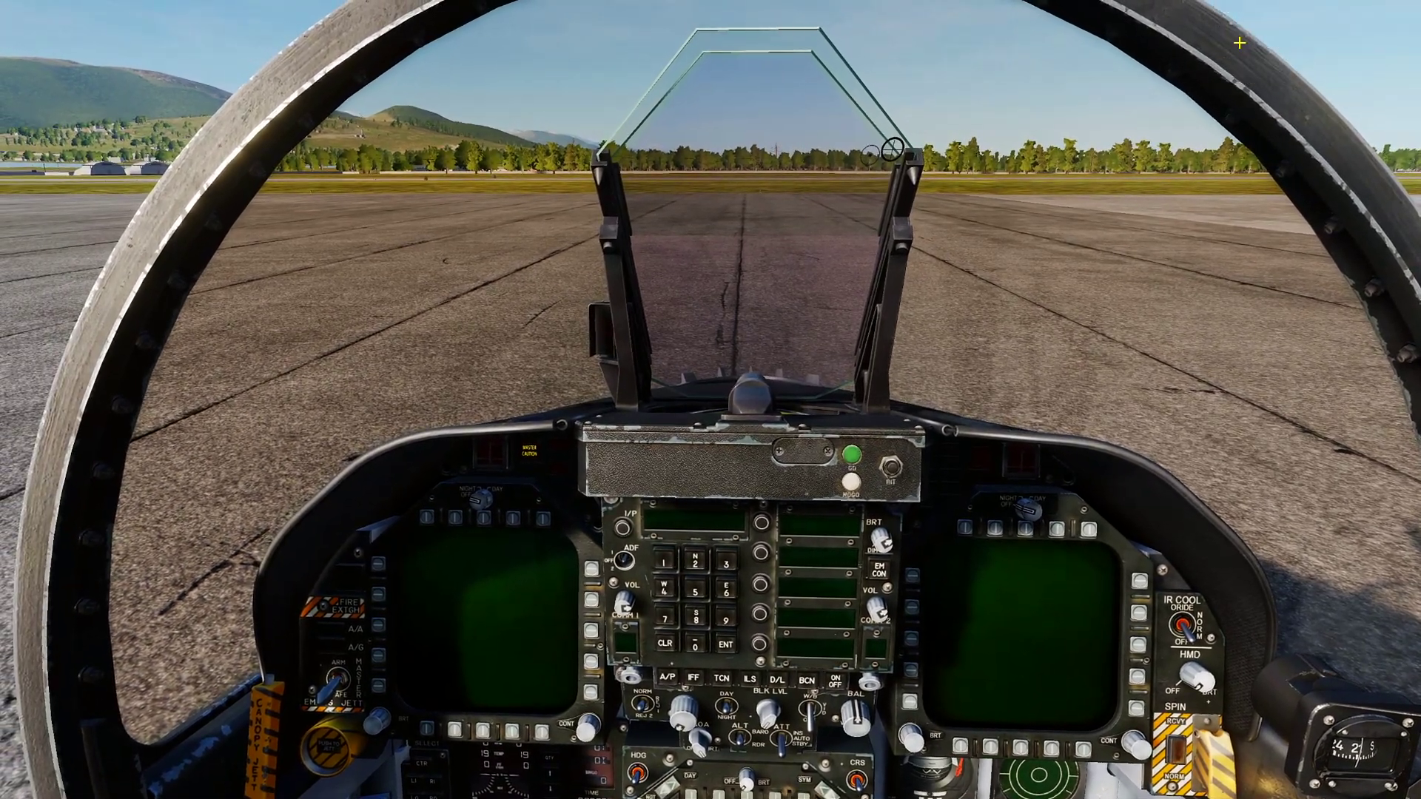
pyautogui.press('F10')
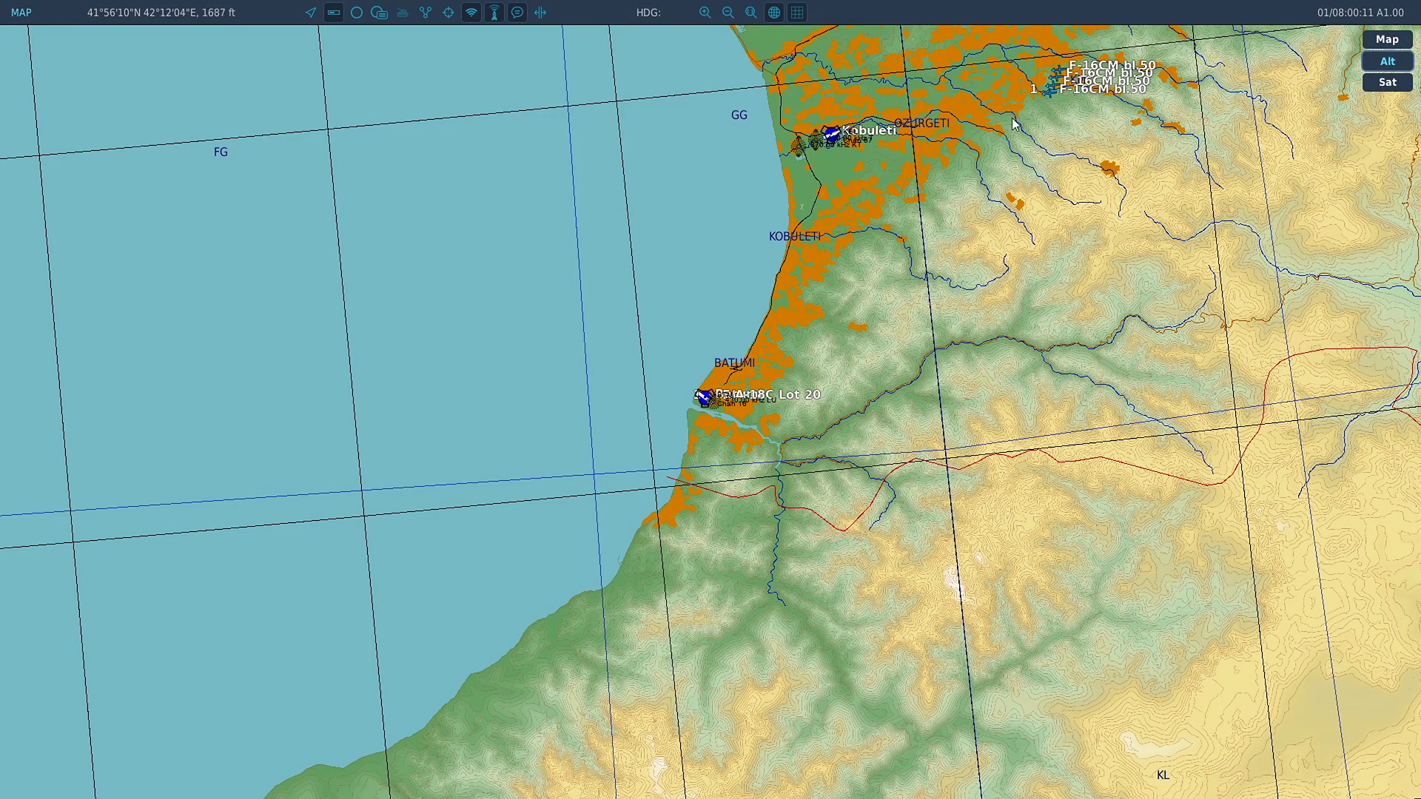
pyautogui.press('F1')
pyautogui.press('\\')
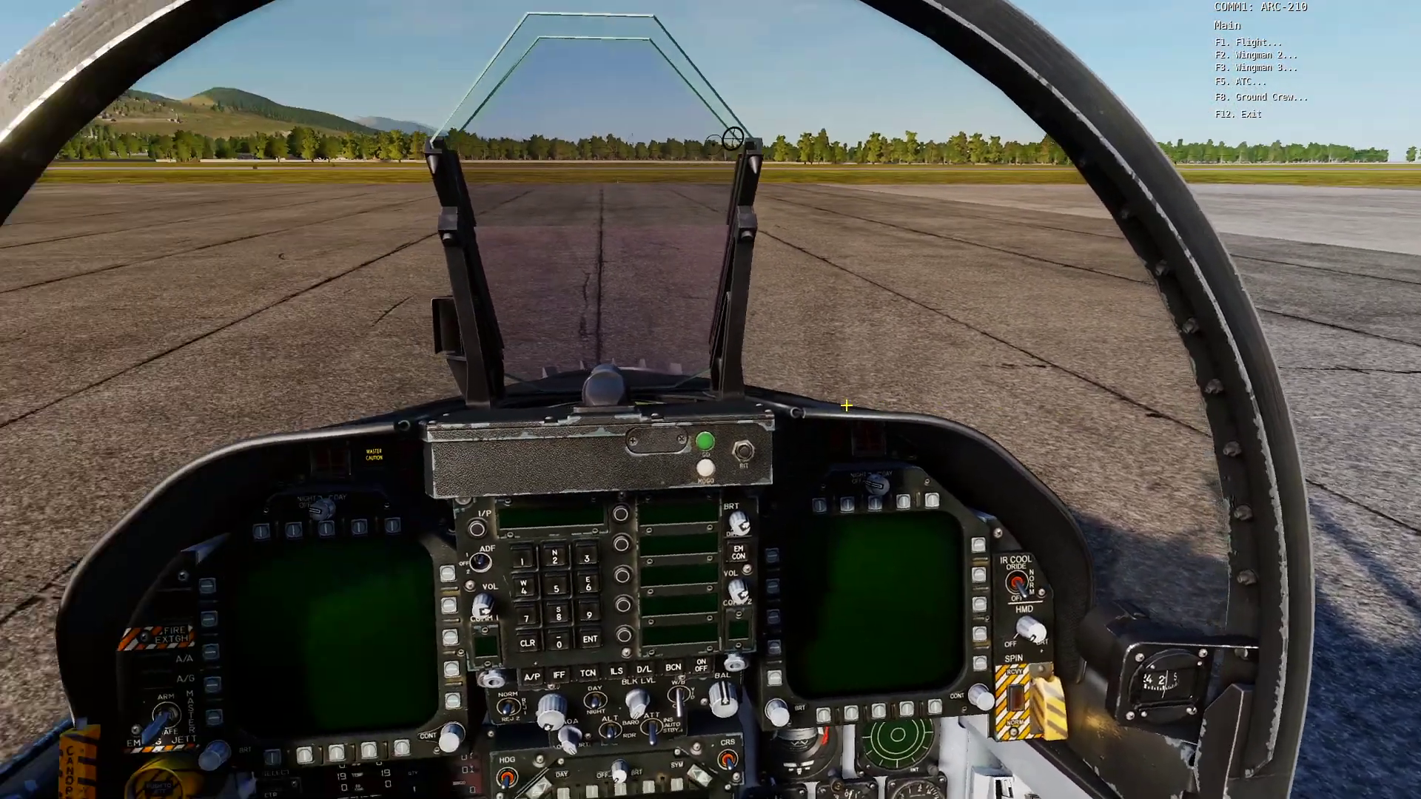
# - Close the radio menu with F12 to clear the cockpit view
pyautogui.press('F12')
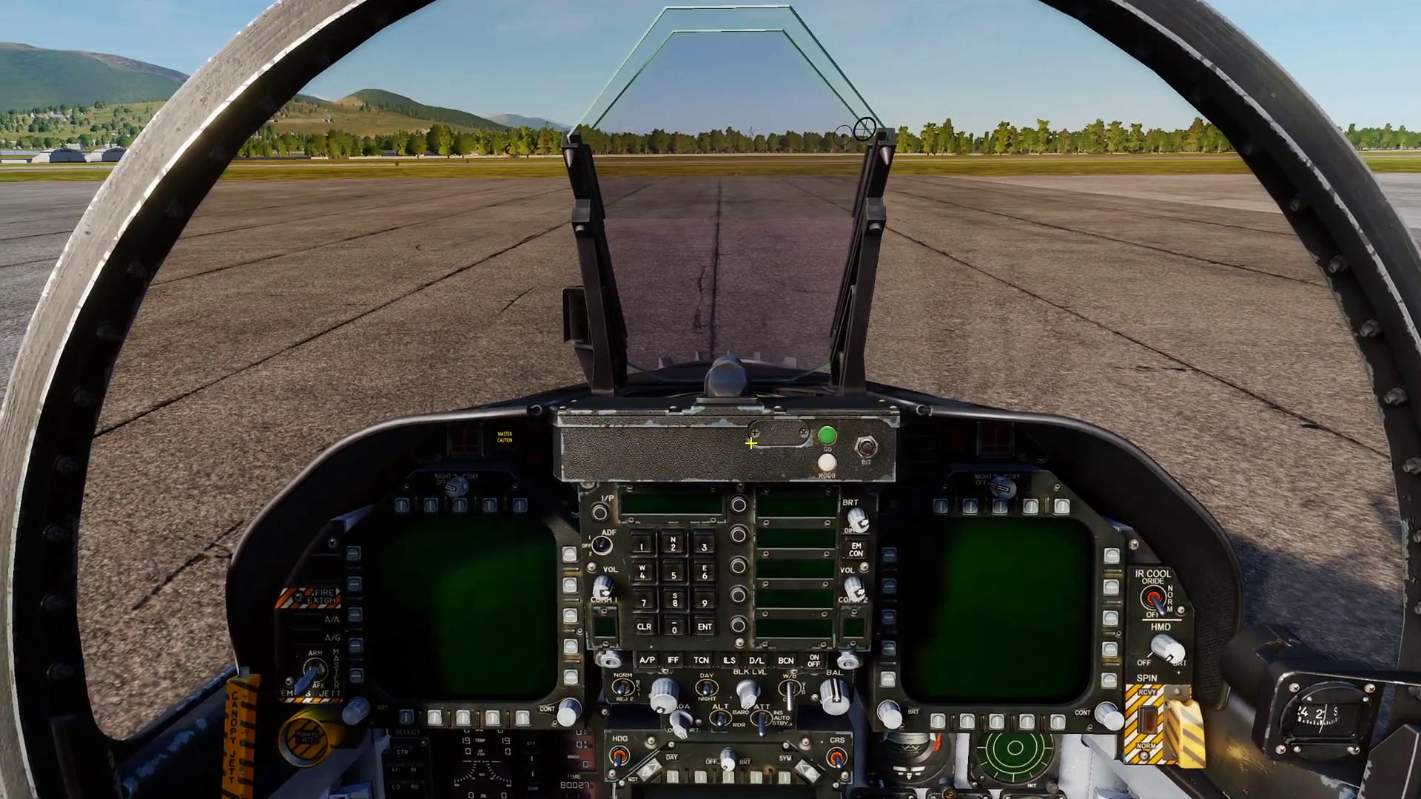